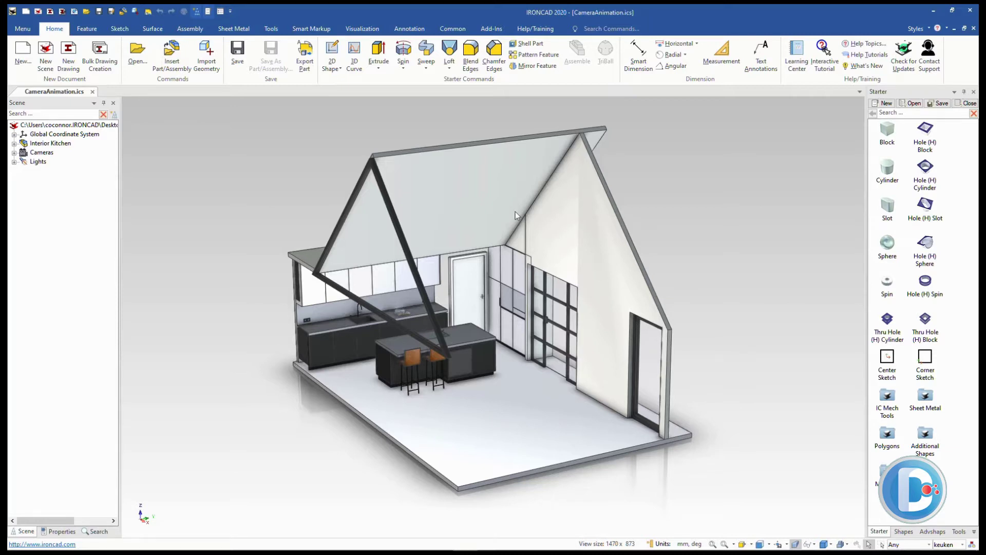
# - Delete the default scene cameras from Bottom through Top, keeping only Current Iso View
pyautogui.click(14, 152)
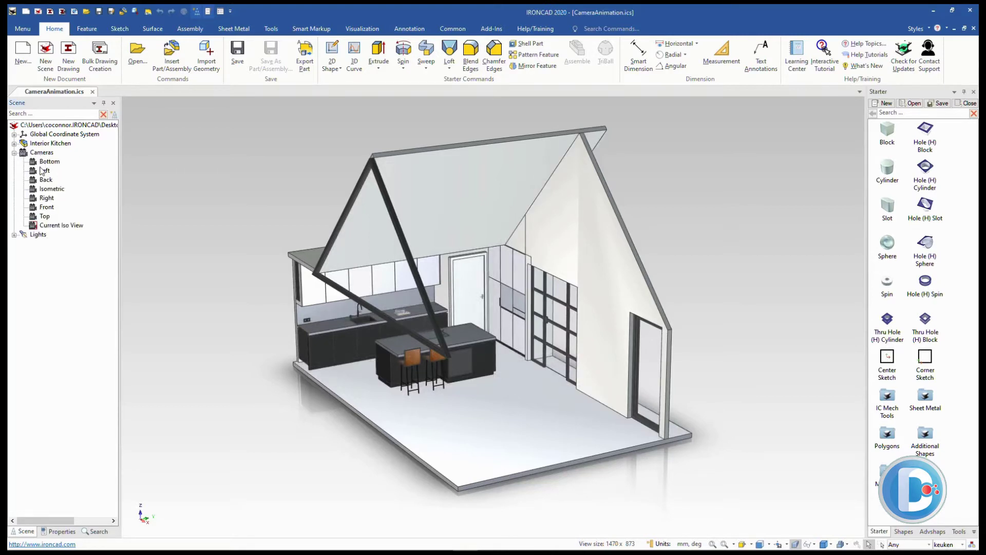
pyautogui.click(43, 217)
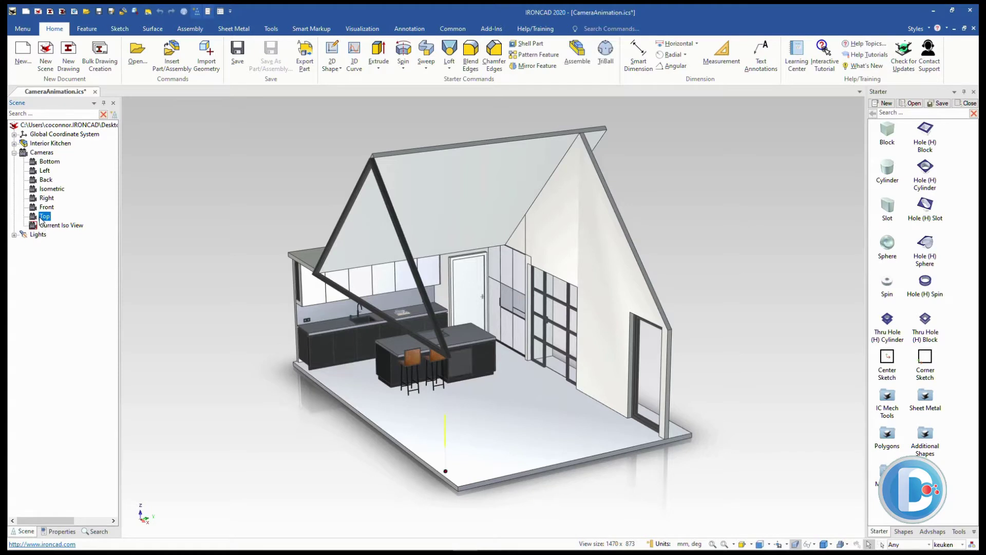
pyautogui.keyDown('shift'); pyautogui.click(37, 162); pyautogui.keyUp('shift')
pyautogui.press('Delete')
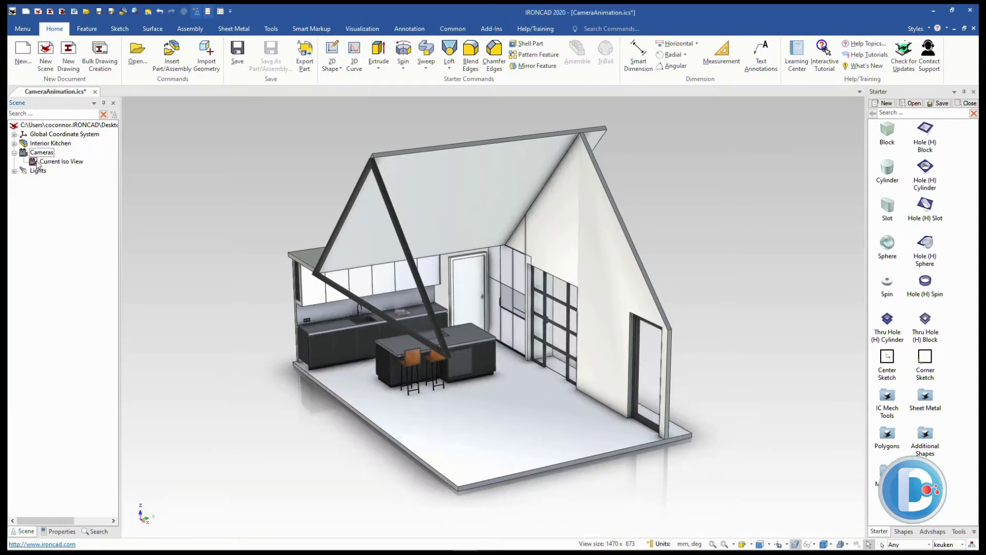
pyautogui.click(37, 163)
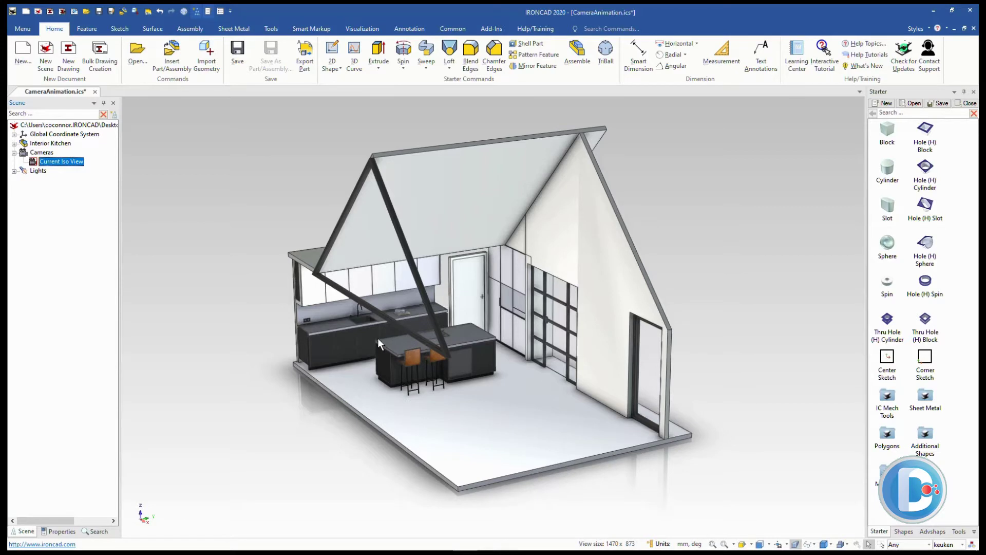
# - Try to add a camera named Iso from the current view
pyautogui.click(361, 30)
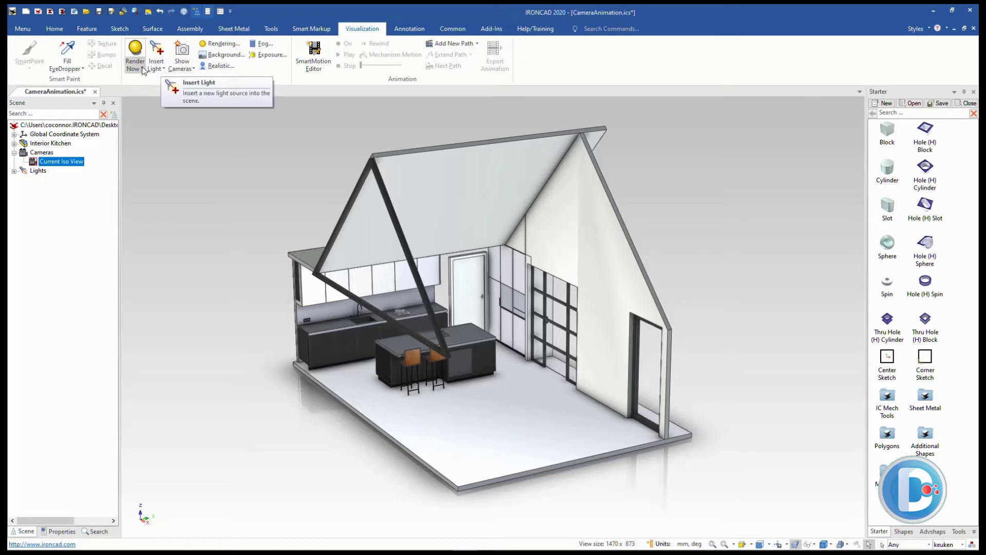
pyautogui.click(194, 69)
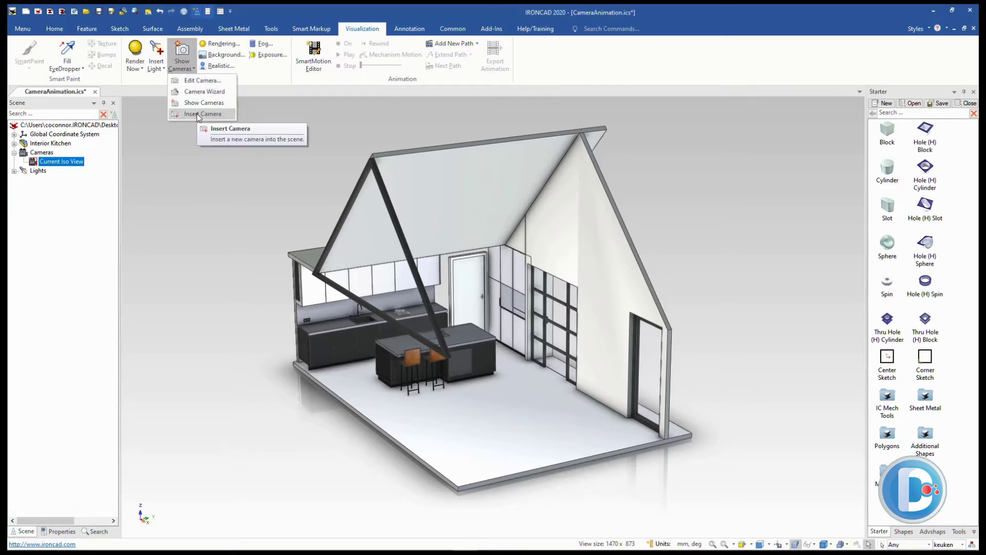
pyautogui.click(333, 134)
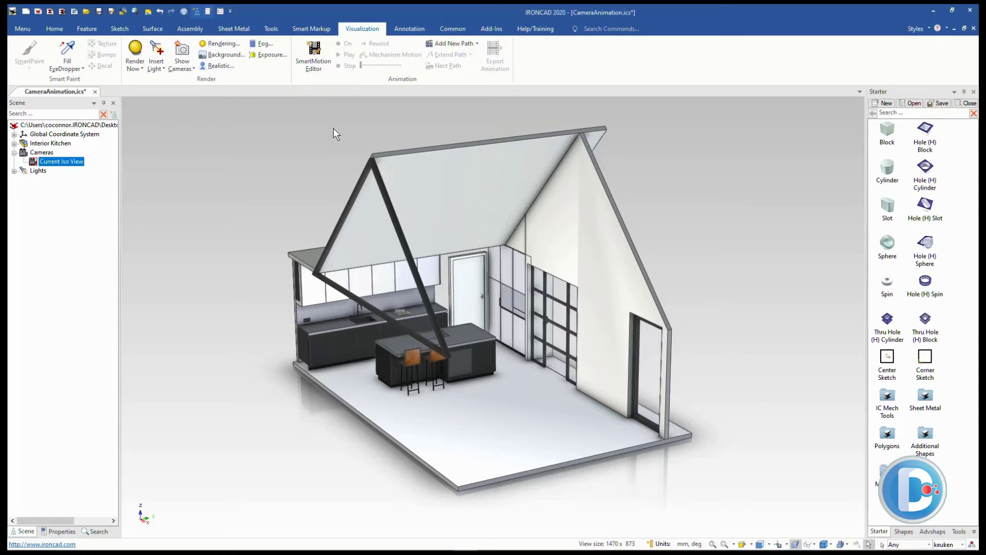
pyautogui.click(779, 548)
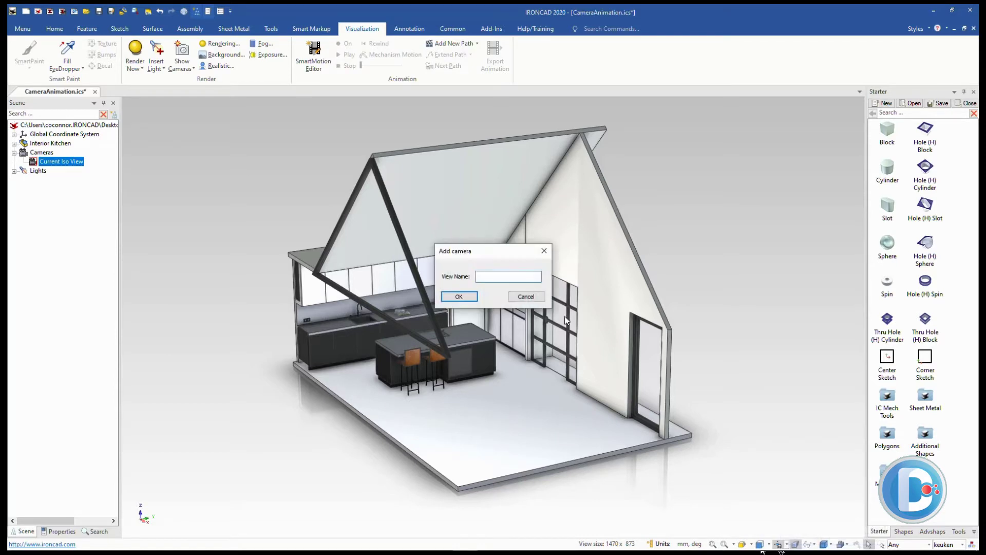
pyautogui.write('Iso')
pyautogui.click(459, 298)
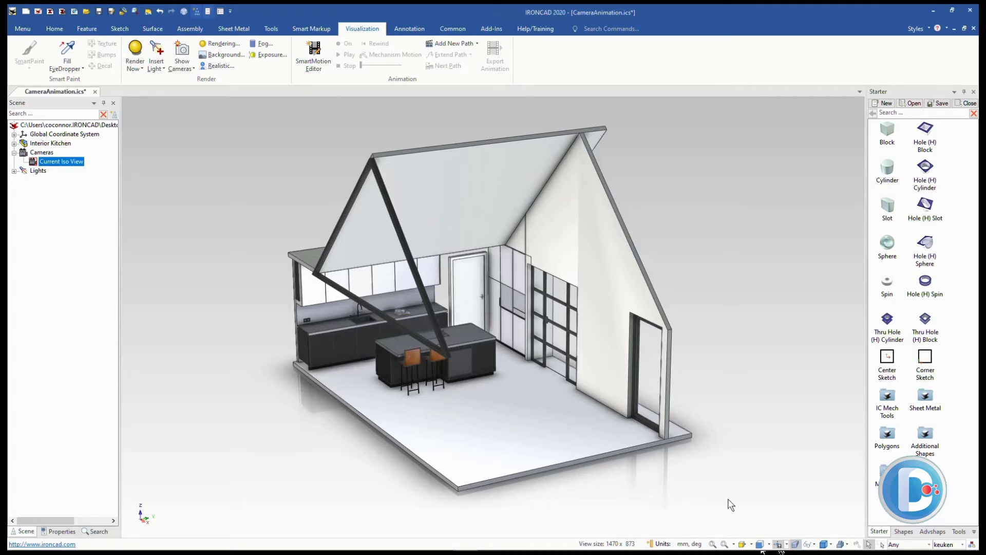
# - Face the view squarely onto the outer gable wall and frame its glazed door closely
pyautogui.moveTo(738, 497); pyautogui.dragTo(715, 411, button='middle')
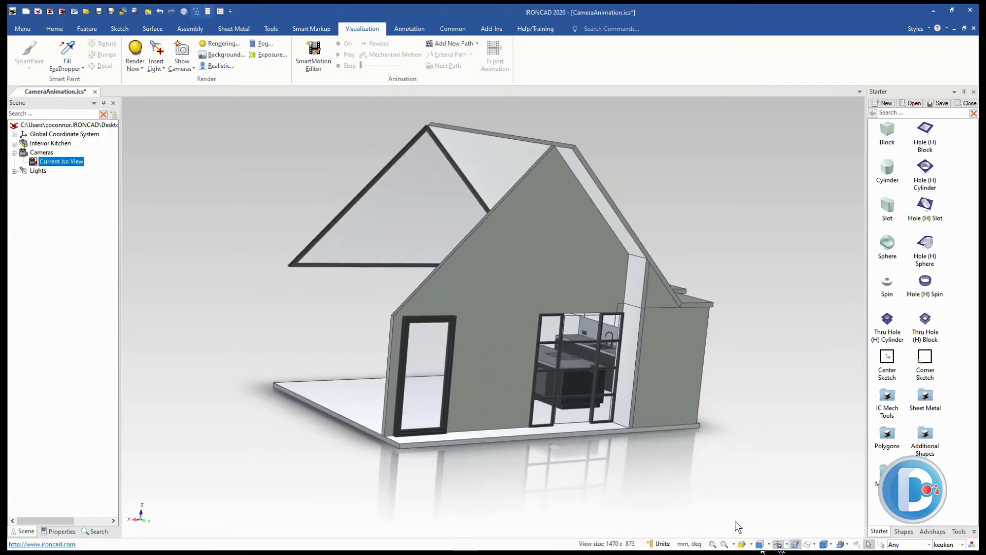
pyautogui.click(742, 545)
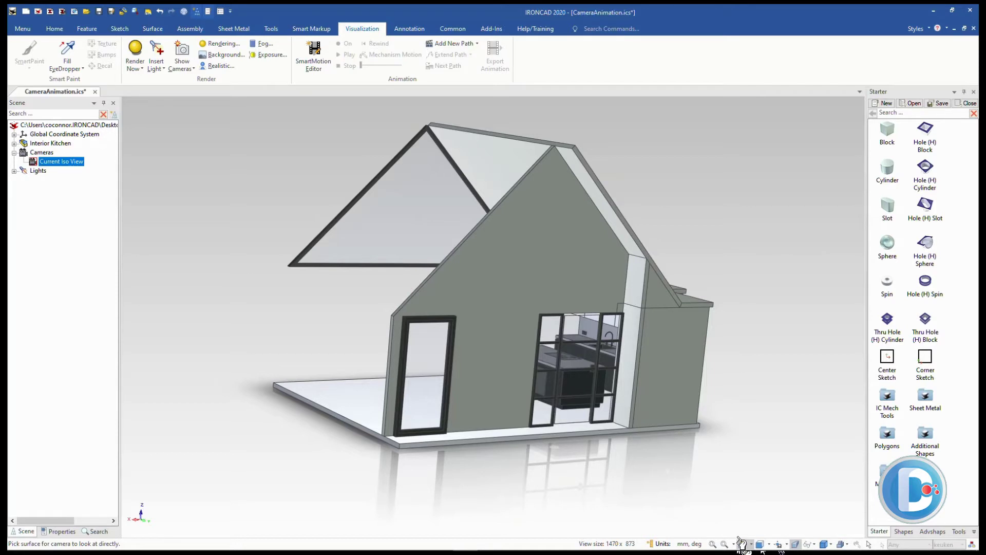
pyautogui.click(521, 375)
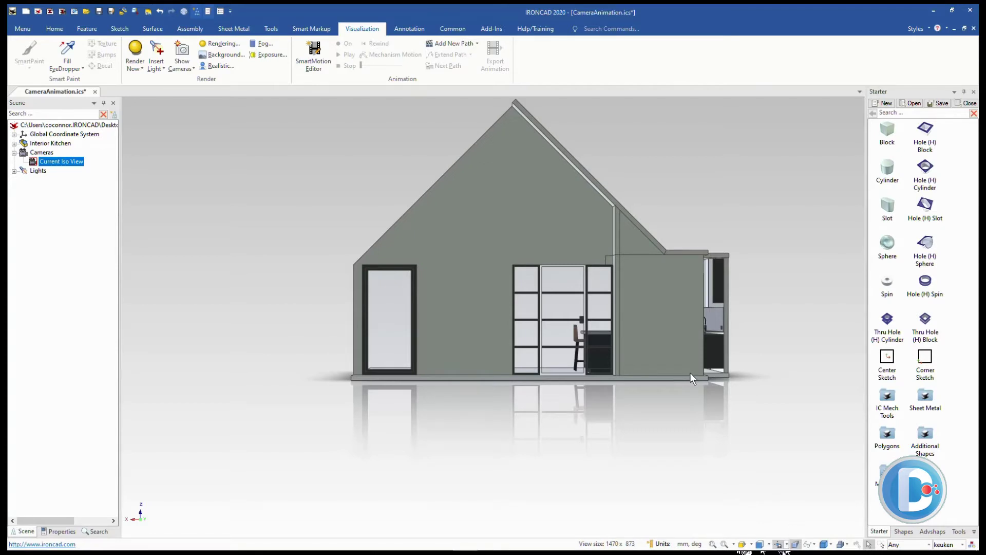
pyautogui.moveTo(692, 377); pyautogui.dragTo(537, 411, button='middle')
pyautogui.scroll(3, 491, 363)
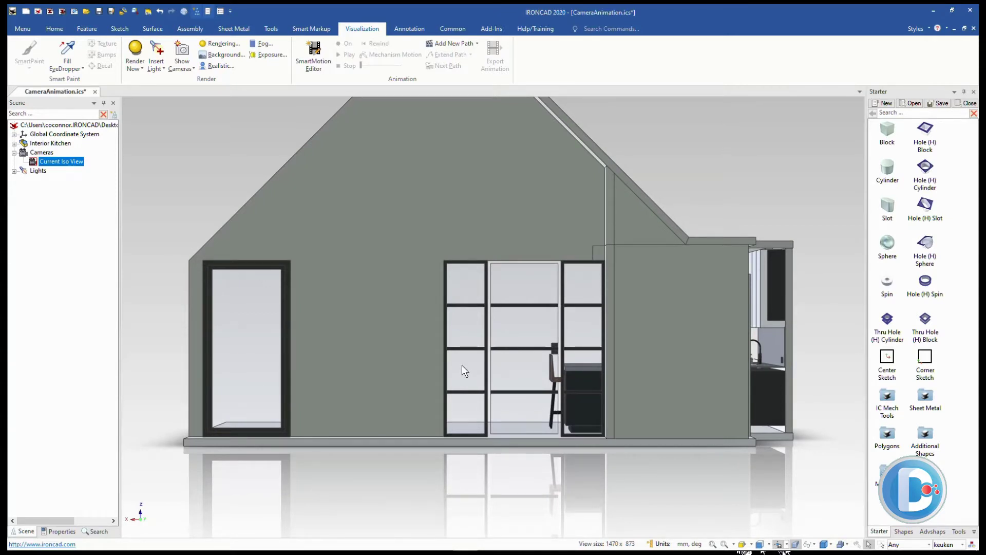
# - Insert a perspective camera at the glazed door that copies the current view, without looking through it or showing all cameras
pyautogui.click(191, 69)
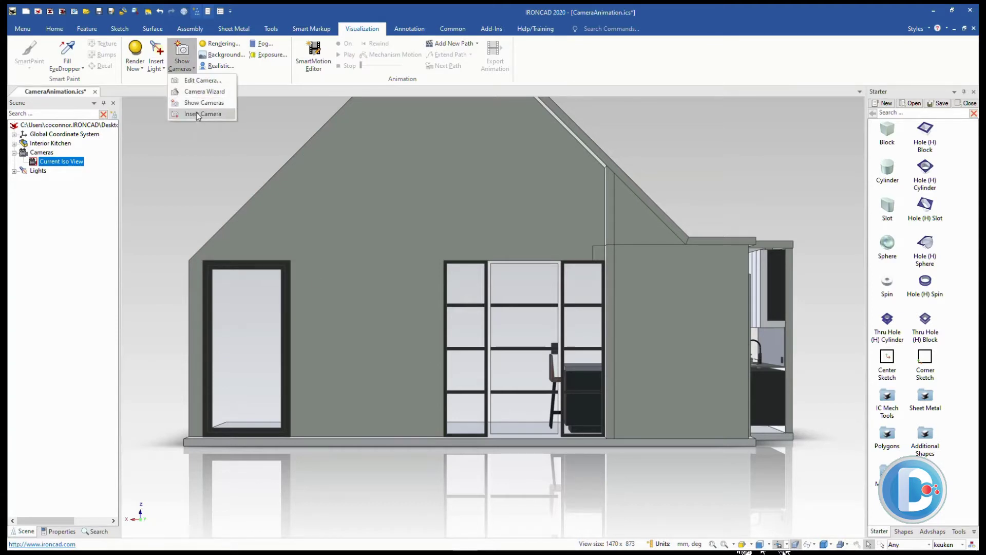
pyautogui.click(196, 111)
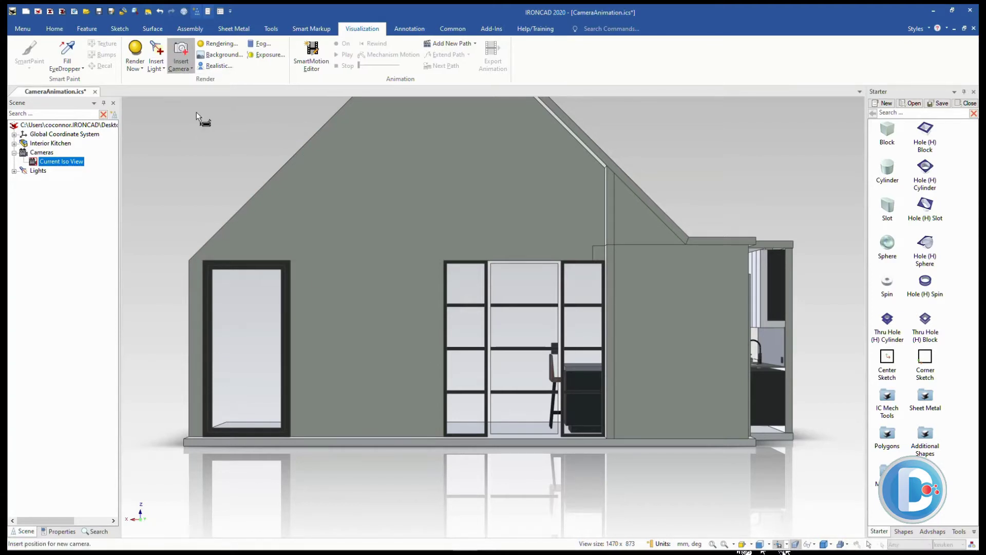
pyautogui.click(494, 349)
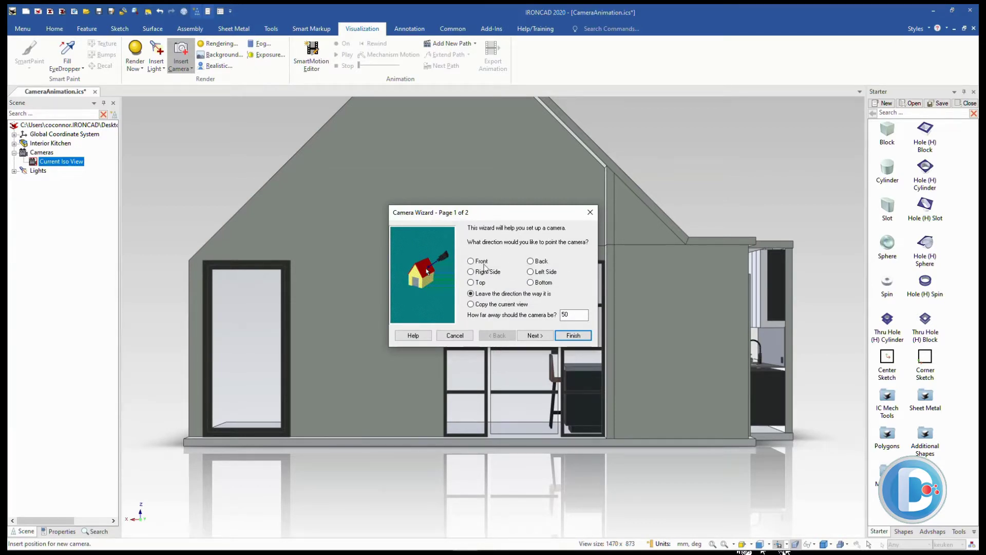
pyautogui.click(490, 306)
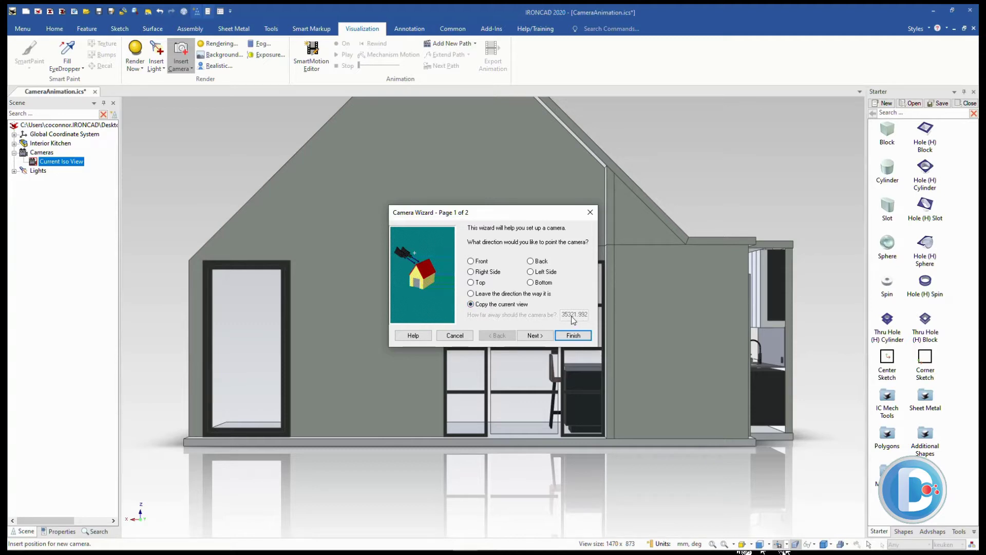
pyautogui.click(539, 336)
pyautogui.click(540, 336)
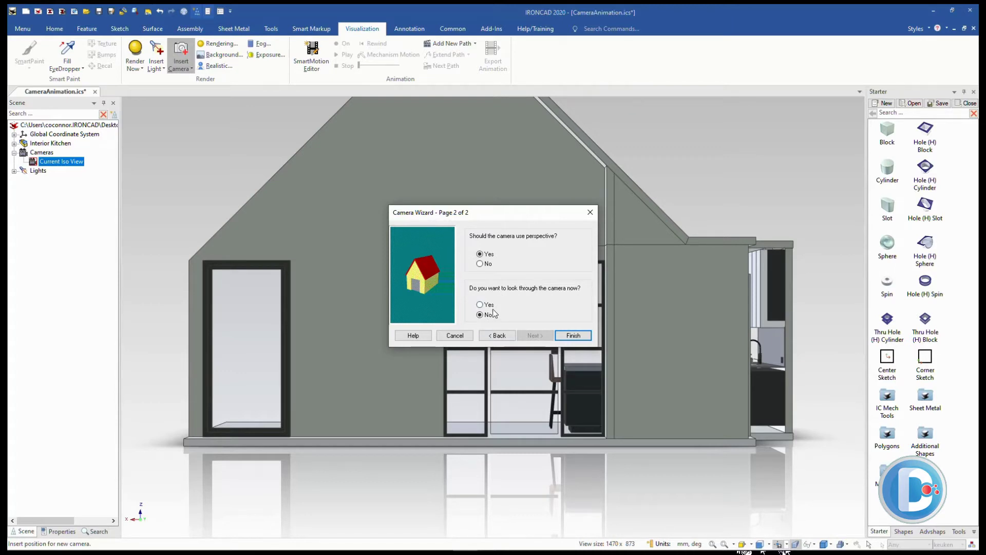
pyautogui.click(569, 336)
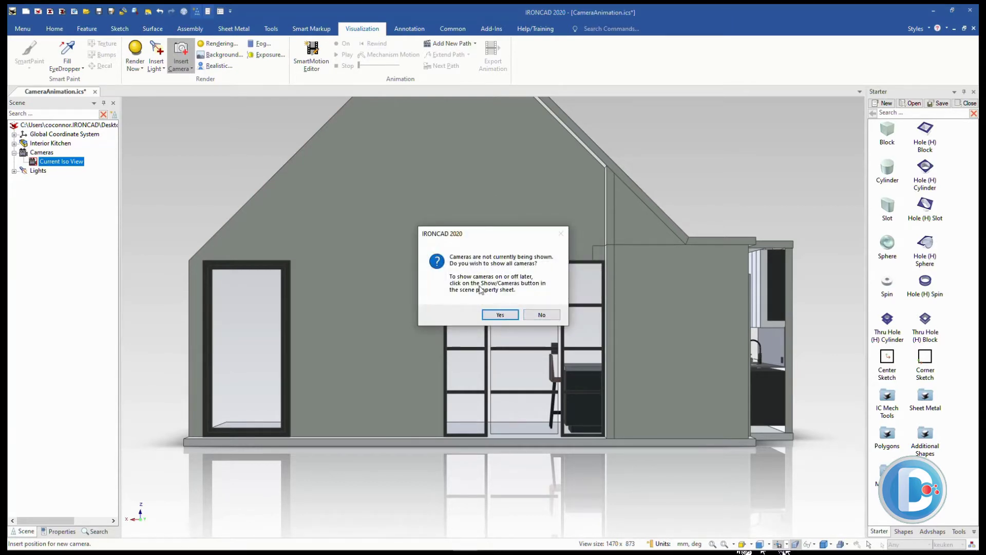
pyautogui.click(546, 317)
pyautogui.click(546, 315)
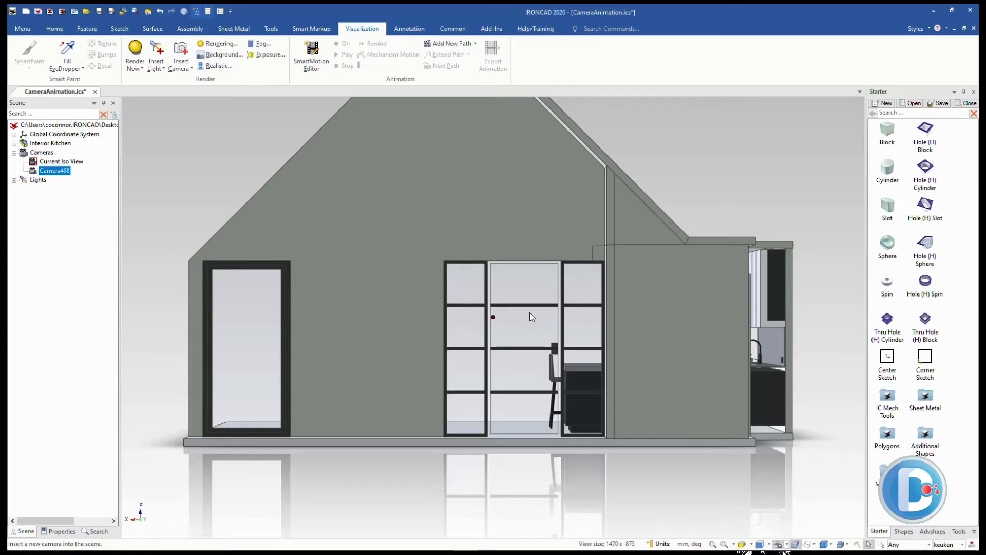
# - Rename the inserted camera as Animate
pyautogui.click(60, 172)
pyautogui.write('Animate')
pyautogui.press('Return')
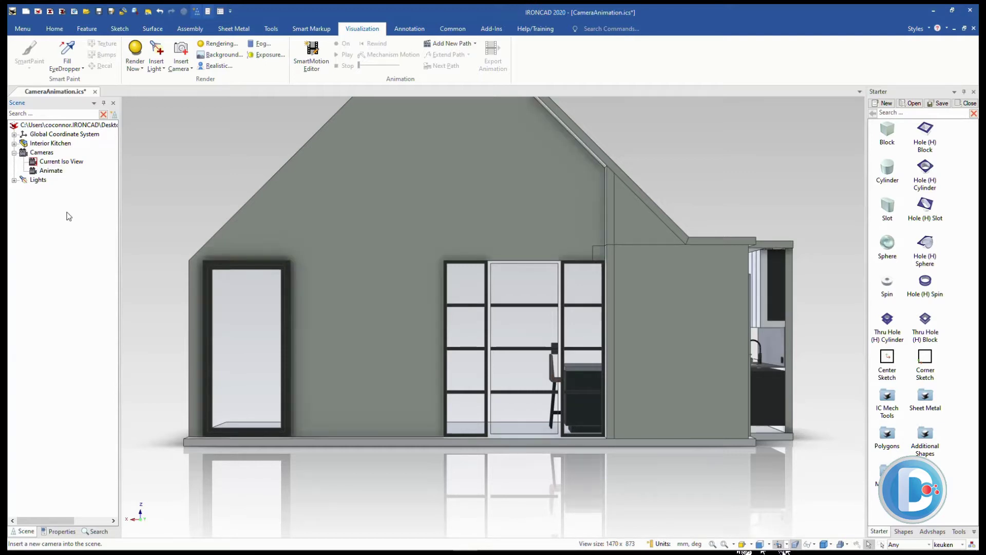
# - Open the definition of a new animation path for the Animate camera
pyautogui.scroll(-5, 473, 349)
pyautogui.moveTo(465, 385); pyautogui.dragTo(576, 426, button='middle')
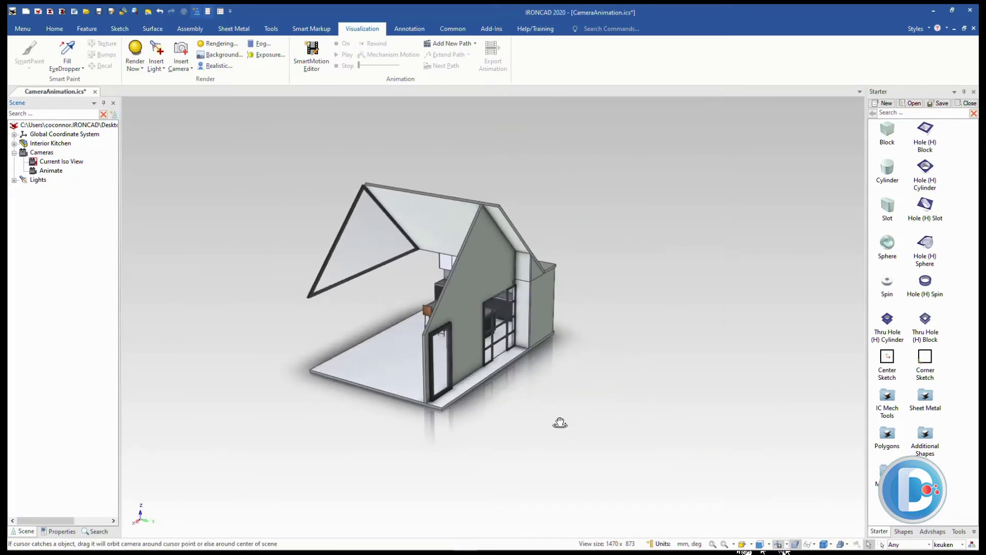
pyautogui.scroll(-3, 539, 395)
pyautogui.click(35, 171)
pyautogui.moveTo(594, 362)
pyautogui.mouseDown(button='middle')
pyautogui.moveTo(642, 364)
pyautogui.moveTo(537, 355)
pyautogui.moveTo(652, 380)
pyautogui.moveTo(577, 363)
pyautogui.mouseUp(button='middle')
pyautogui.scroll(2, 529, 355)
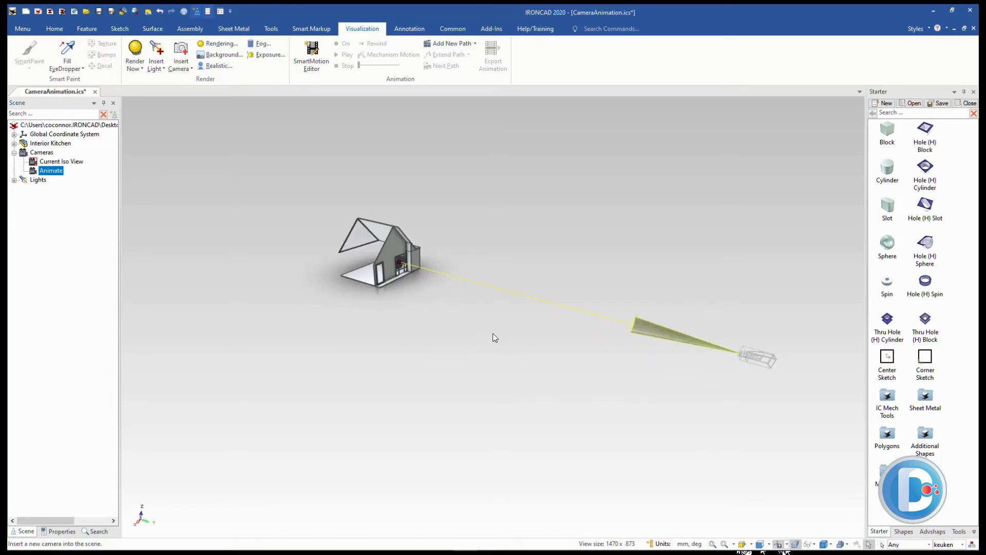
pyautogui.keyDown('shift'); pyautogui.moveTo(497, 328); pyautogui.dragTo(510, 341, button='middle'); pyautogui.keyUp('shift')
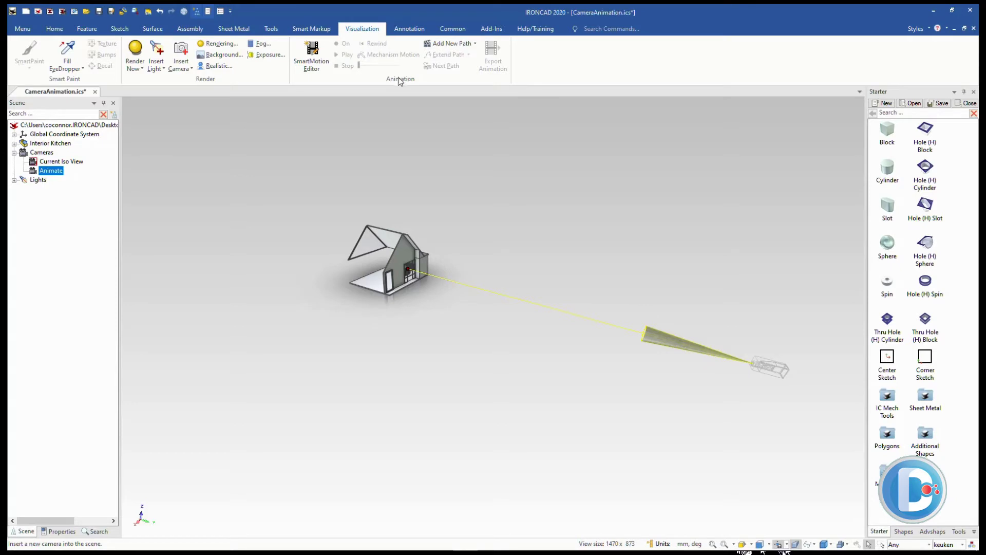
pyautogui.click(475, 45)
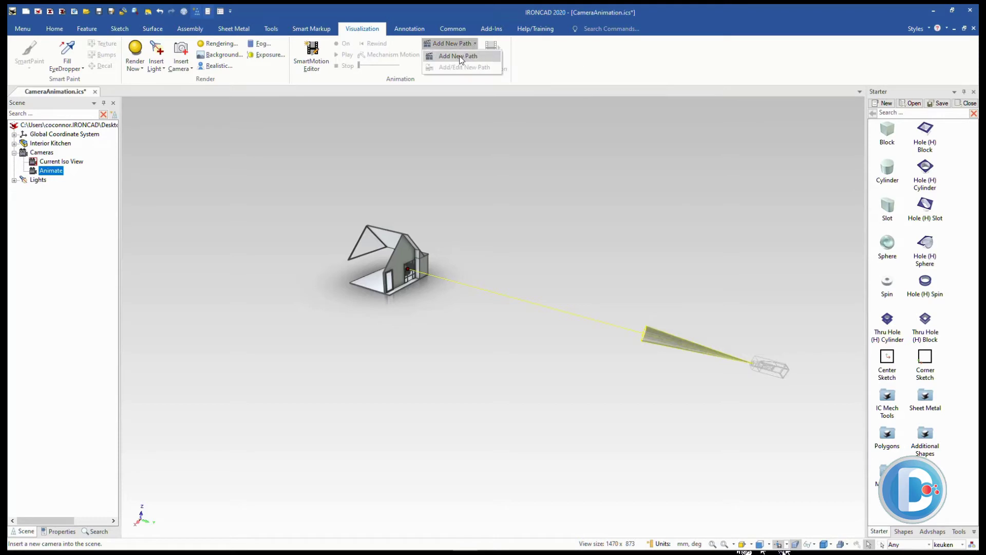
pyautogui.click(461, 60)
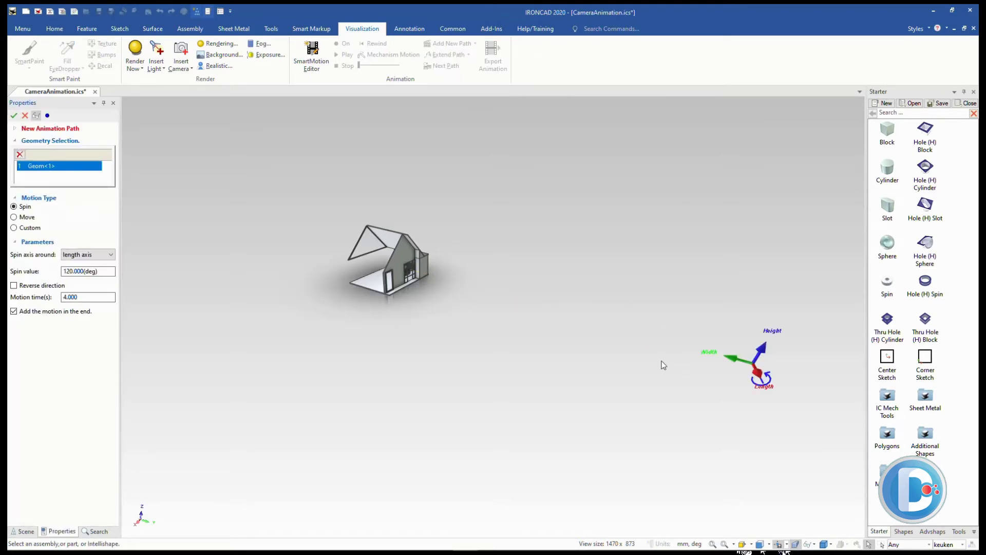
# - Define the camera's path as a Move motion of 10000 mm along the width direction
pyautogui.moveTo(692, 452)
pyautogui.mouseDown(button='middle')
pyautogui.moveTo(584, 438)
pyautogui.moveTo(684, 457)
pyautogui.mouseUp(button='middle')
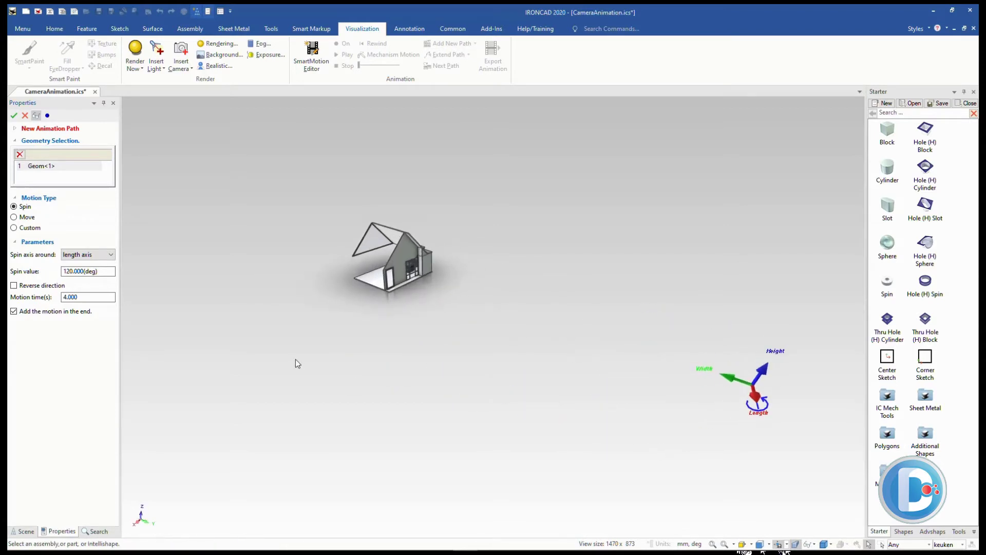
pyautogui.click(88, 254)
pyautogui.click(86, 269)
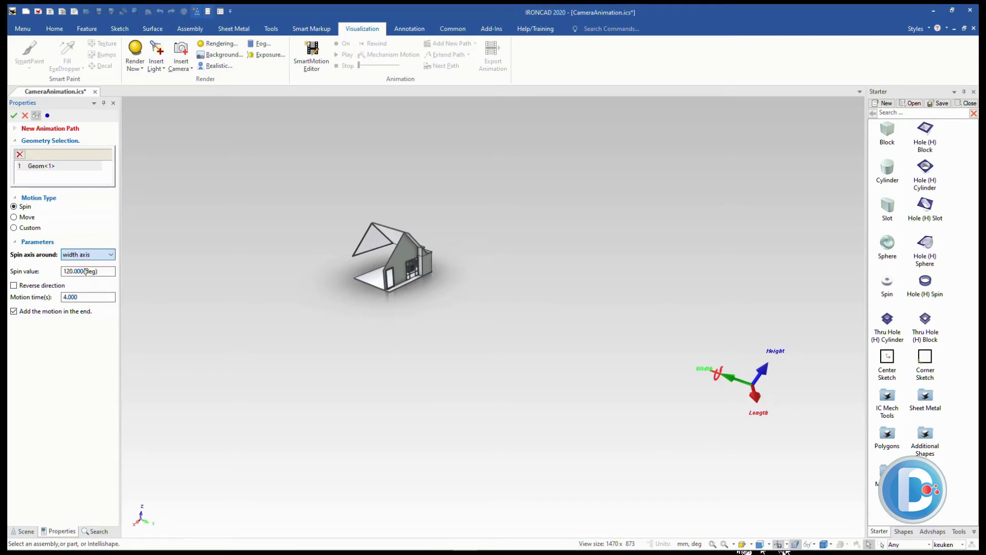
pyautogui.click(23, 217)
pyautogui.click(87, 252)
pyautogui.click(85, 271)
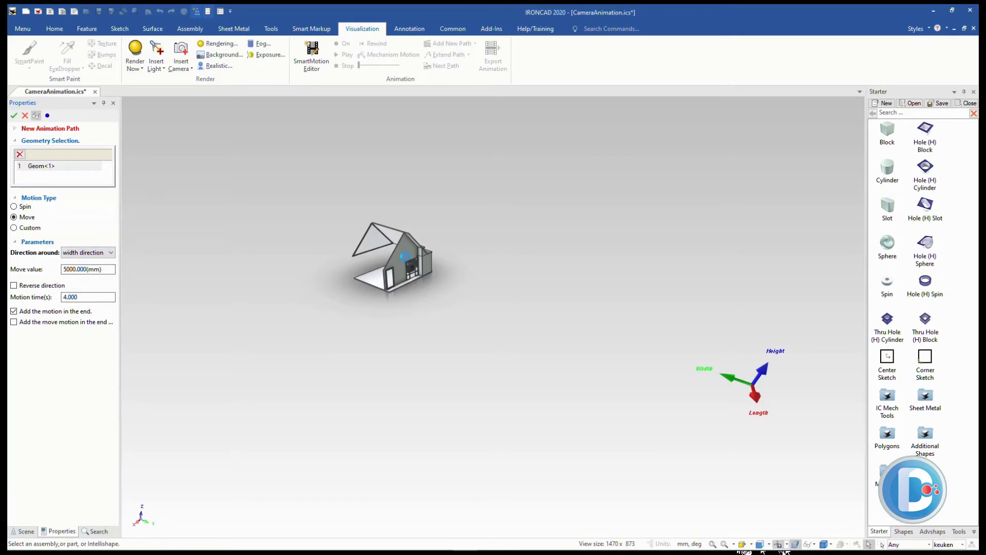
pyautogui.click(68, 270)
pyautogui.write('10')
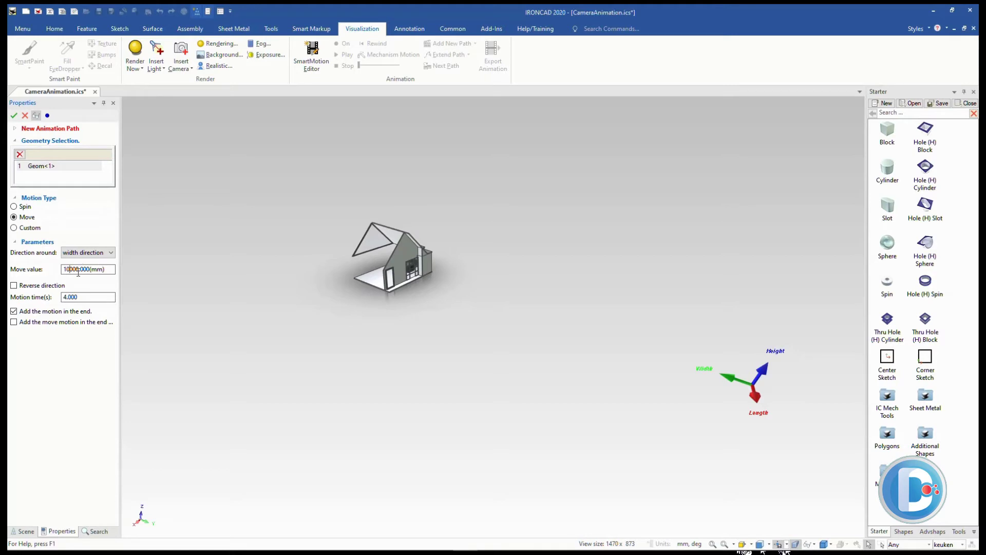
pyautogui.click(14, 117)
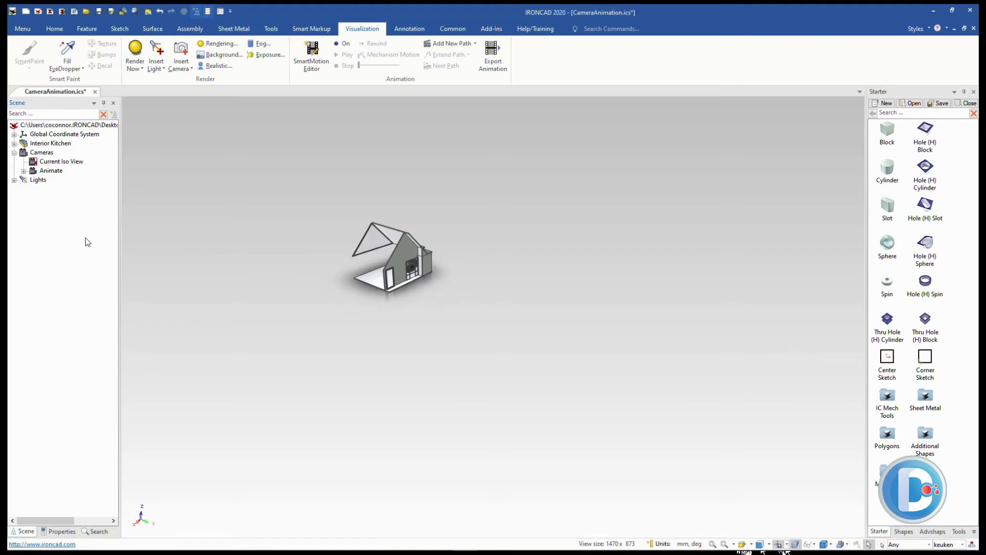
# - Shift the Animate camera together with its motion path sideways with the TriBall, perpendicular to the path direction
pyautogui.click(33, 173)
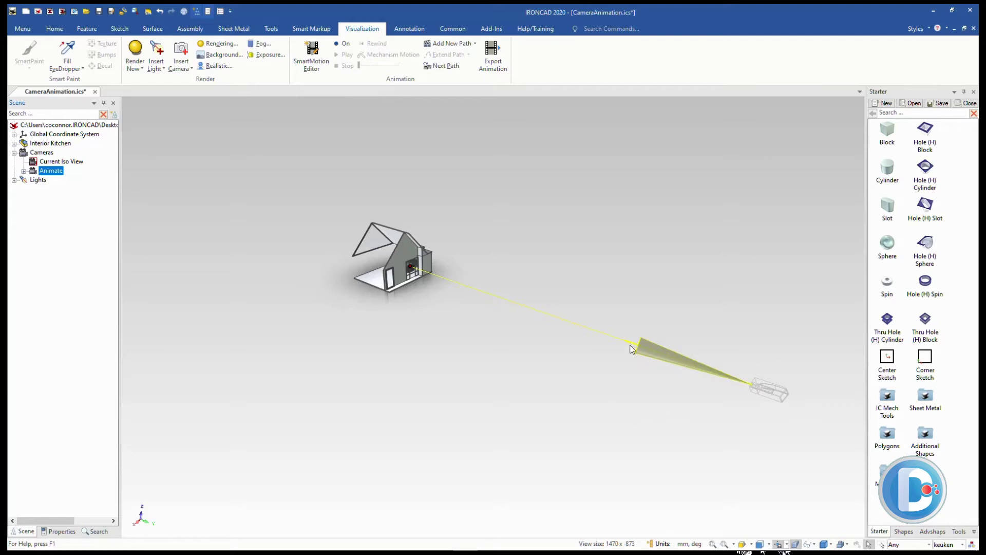
pyautogui.click(680, 359)
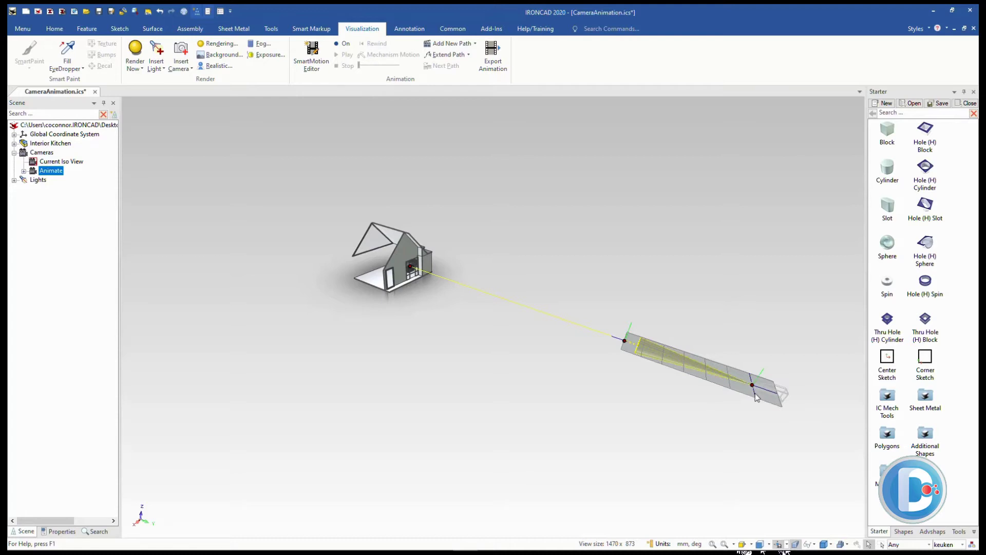
pyautogui.moveTo(615, 356); pyautogui.dragTo(536, 378, button='middle')
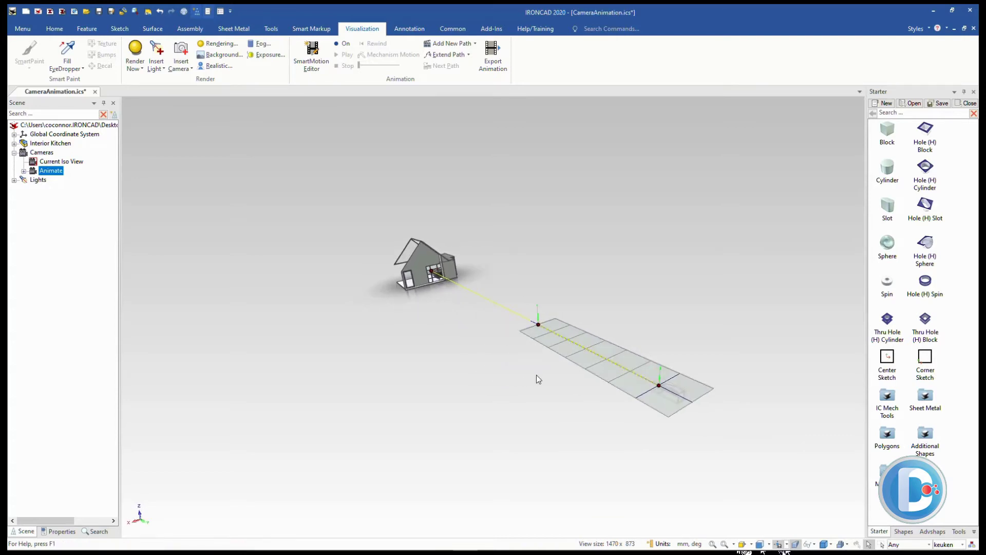
pyautogui.press('F10')
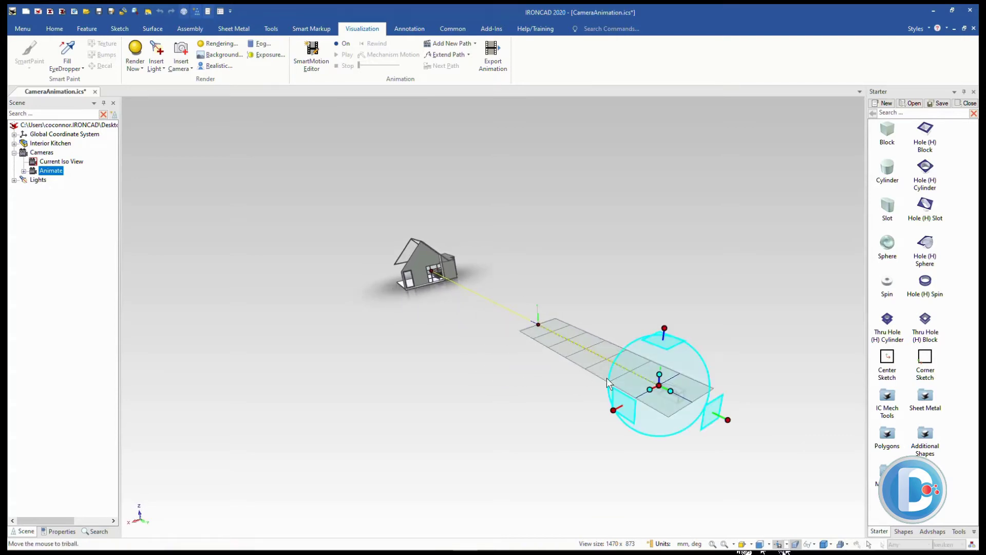
pyautogui.moveTo(620, 411)
pyautogui.mouseDown()
pyautogui.moveTo(640, 396)
pyautogui.moveTo(571, 426)
pyautogui.moveTo(617, 410)
pyautogui.moveTo(604, 425)
pyautogui.moveTo(626, 402)
pyautogui.mouseUp()
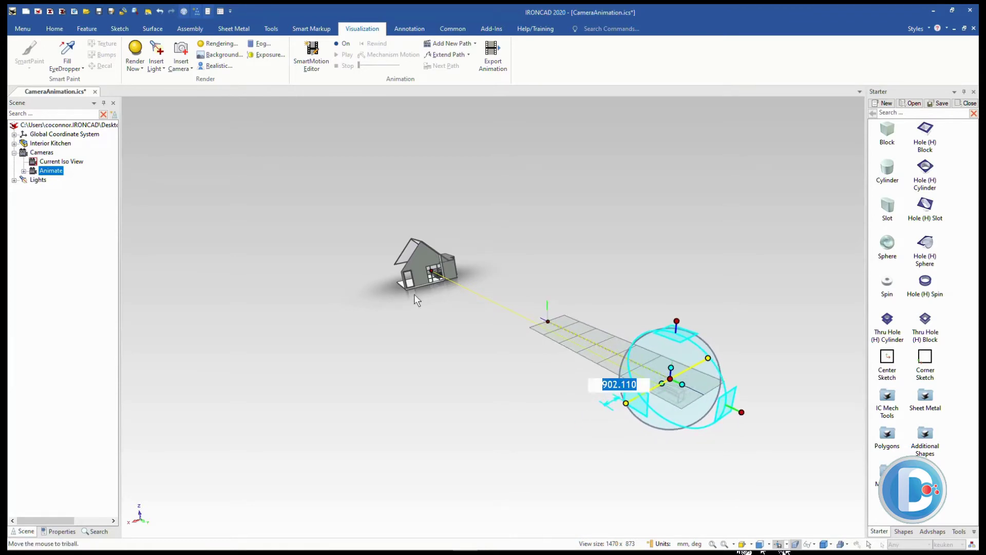
pyautogui.scroll(5, 420, 276)
pyautogui.moveTo(660, 396); pyautogui.dragTo(642, 447, button='middle')
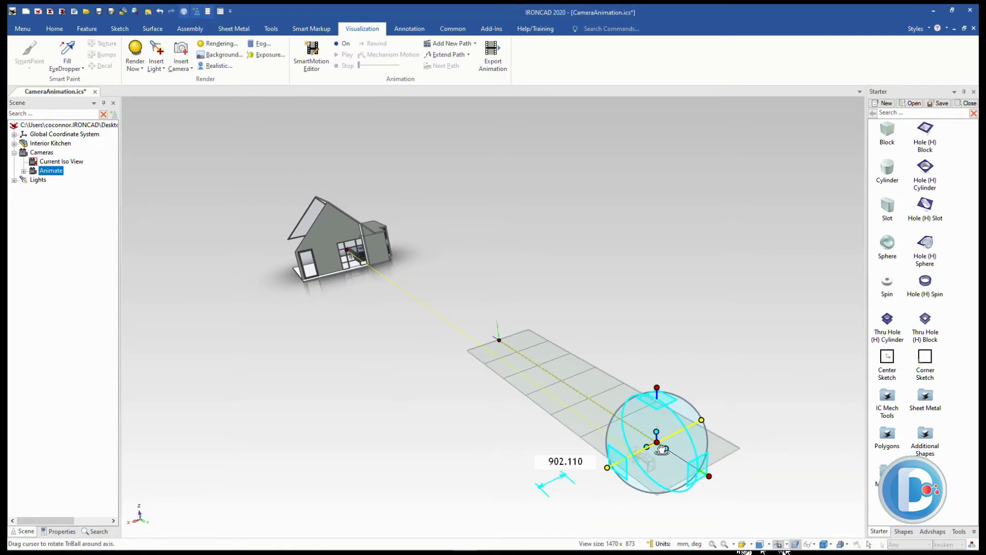
pyautogui.moveTo(657, 441); pyautogui.dragTo(356, 265)
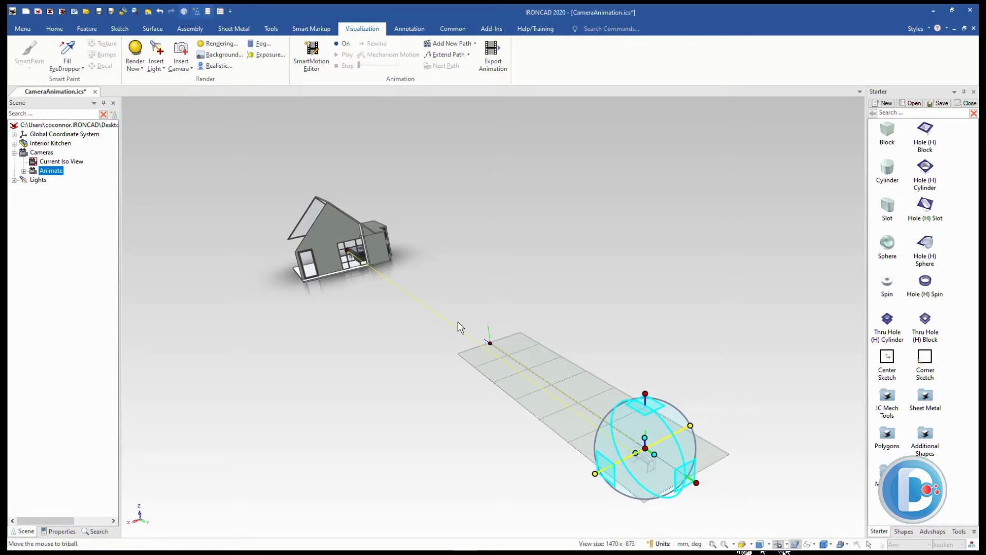
pyautogui.click(458, 322)
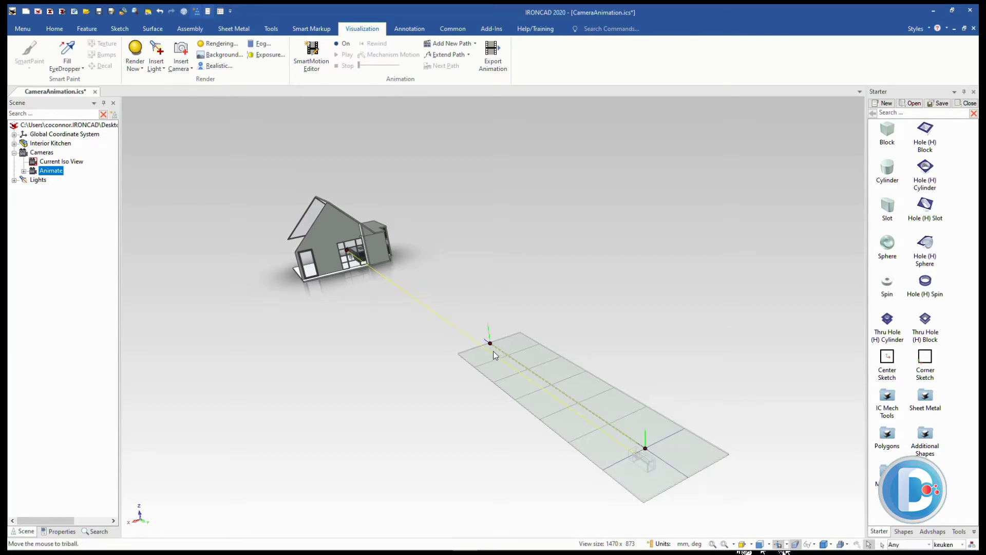
# - Move the path's end key frame with the TriBall along the path direction into the kitchen, to a width of about 37507 mm
pyautogui.moveTo(495, 379); pyautogui.dragTo(540, 389, button='middle')
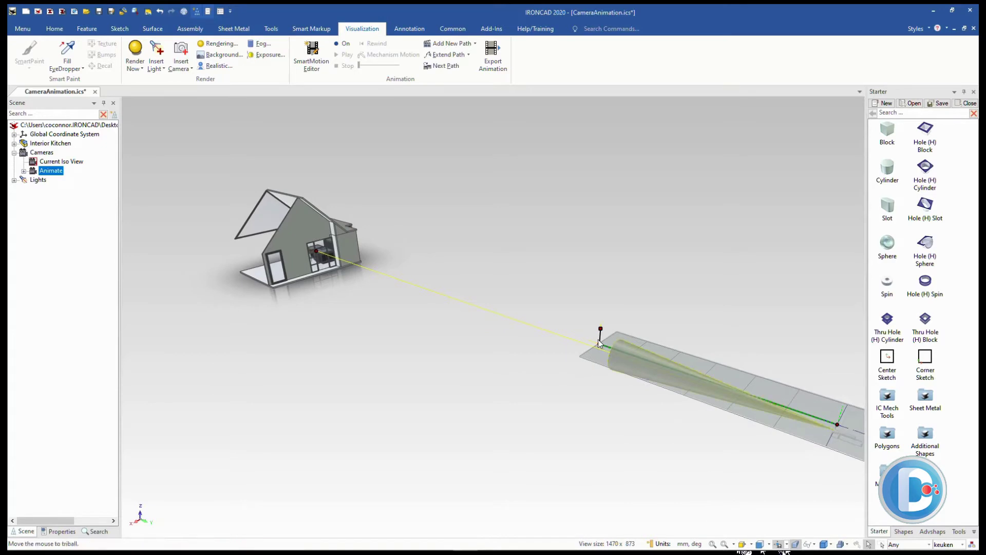
pyautogui.click(839, 424)
pyautogui.click(606, 345)
pyautogui.click(606, 344)
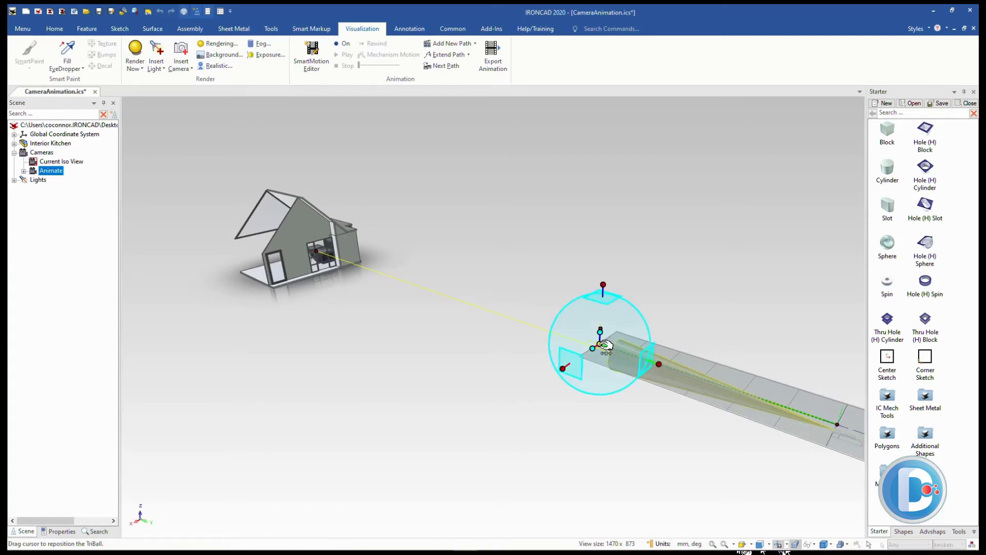
pyautogui.moveTo(664, 365); pyautogui.dragTo(405, 277)
pyautogui.moveTo(308, 314); pyautogui.dragTo(407, 348, button='middle')
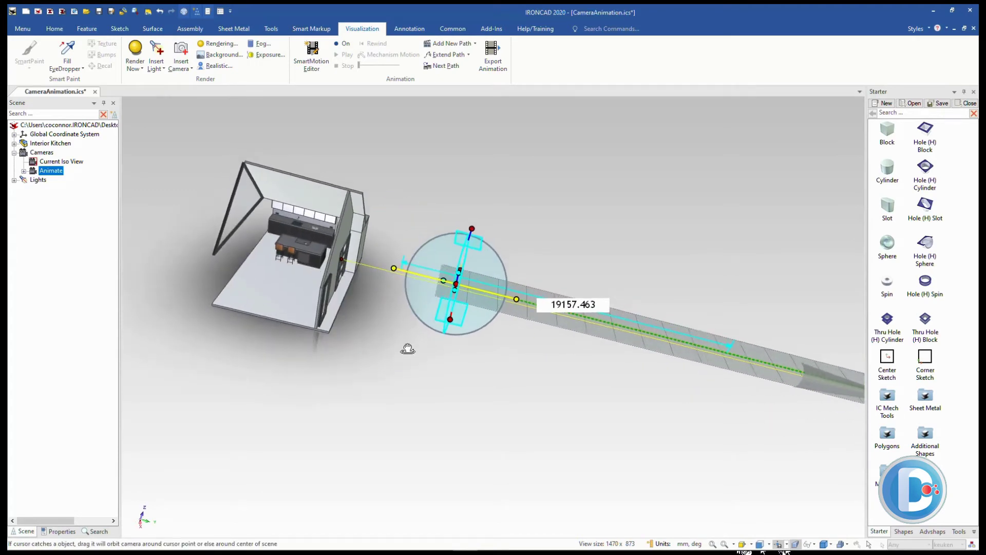
pyautogui.moveTo(464, 285); pyautogui.dragTo(269, 323)
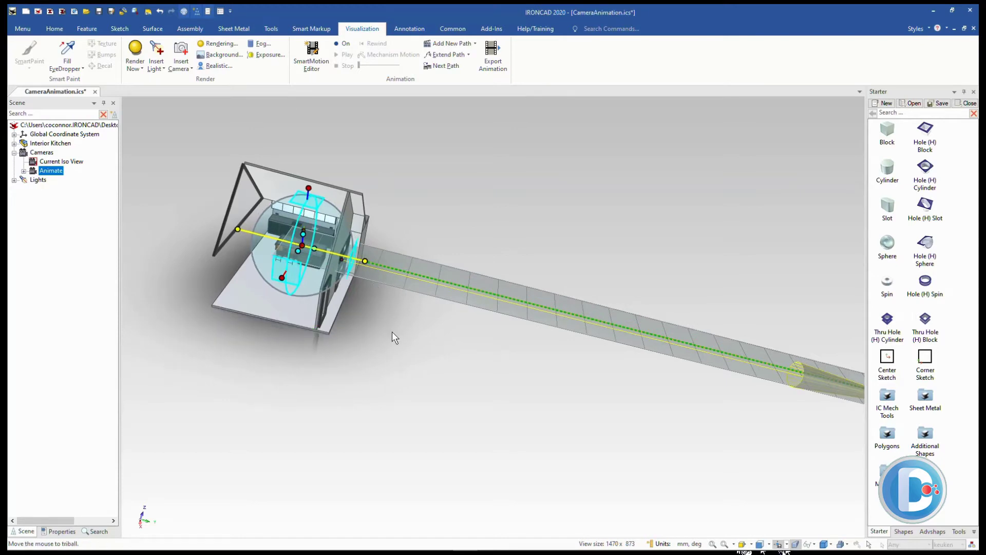
pyautogui.click(375, 310)
# - Insert a new key on the camera path just outside the glazed kitchen door
pyautogui.scroll(3, 348, 258)
pyautogui.moveTo(498, 323); pyautogui.dragTo(452, 309, button='middle')
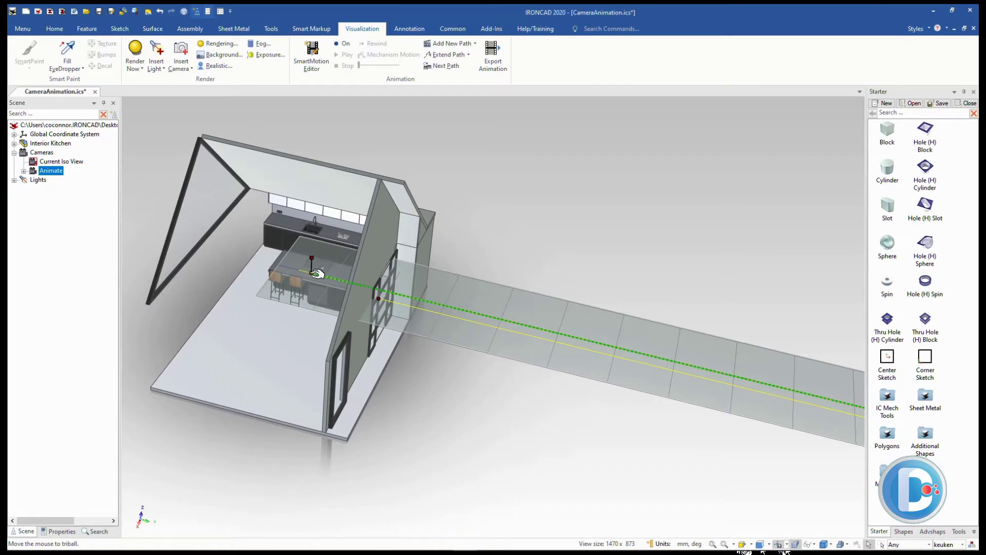
pyautogui.scroll(-6, 569, 328)
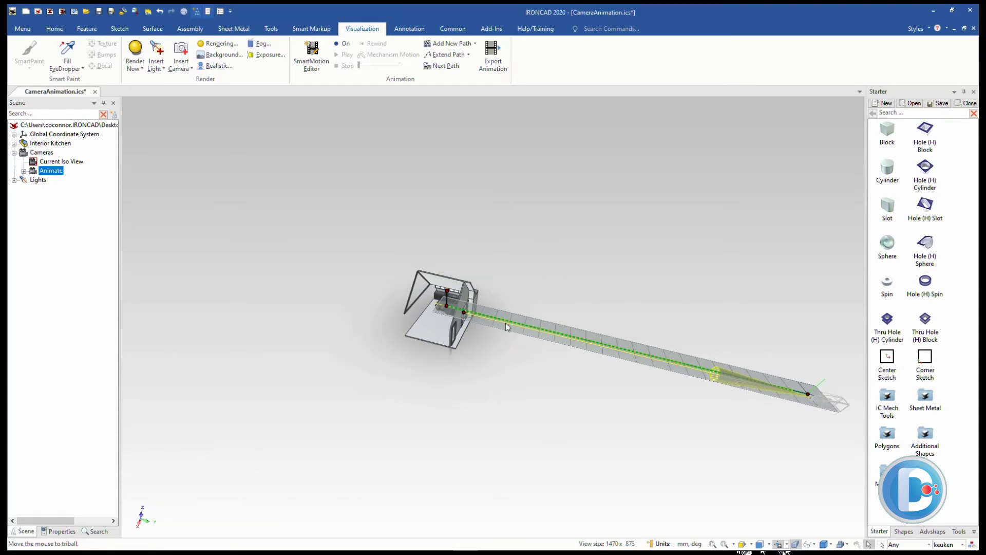
pyautogui.scroll(6, 466, 312)
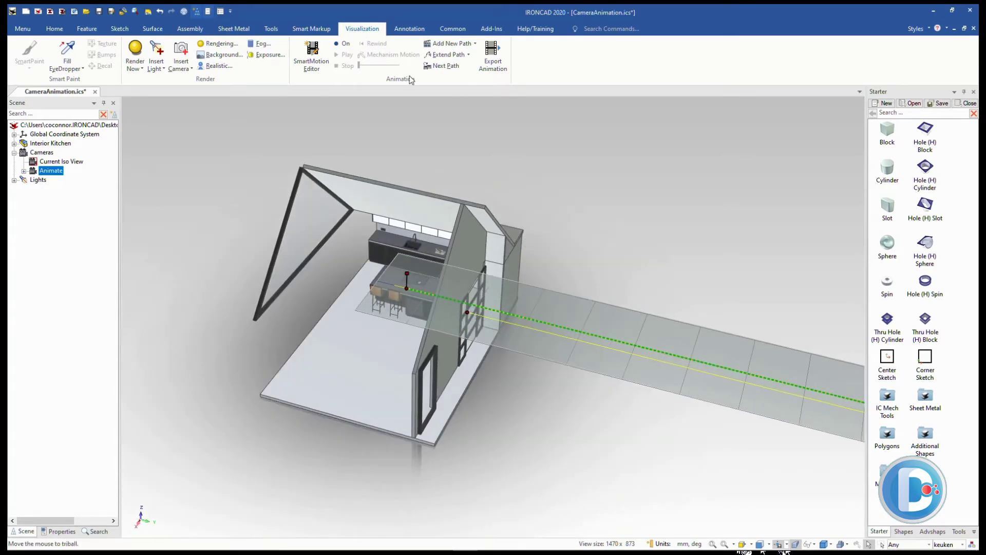
pyautogui.click(469, 54)
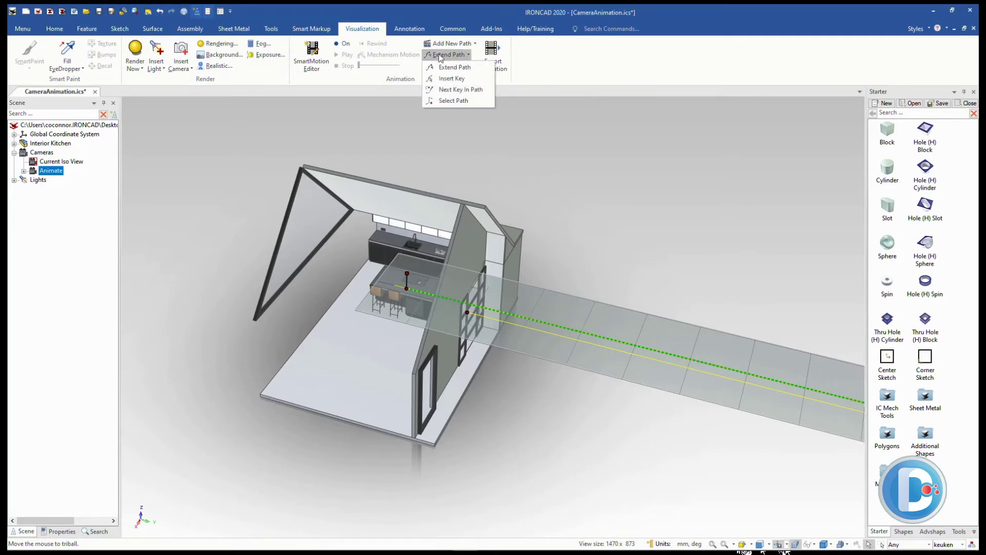
pyautogui.click(454, 79)
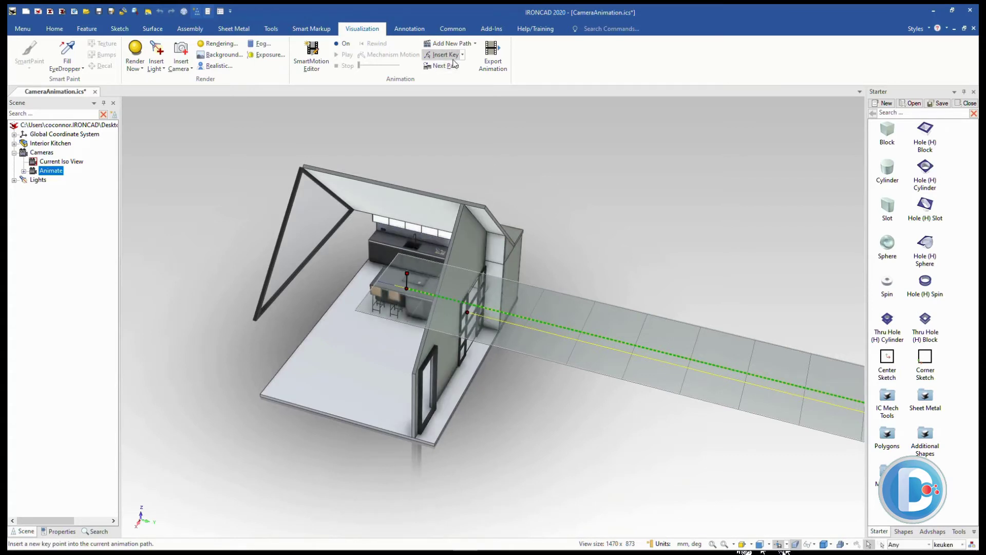
pyautogui.click(445, 55)
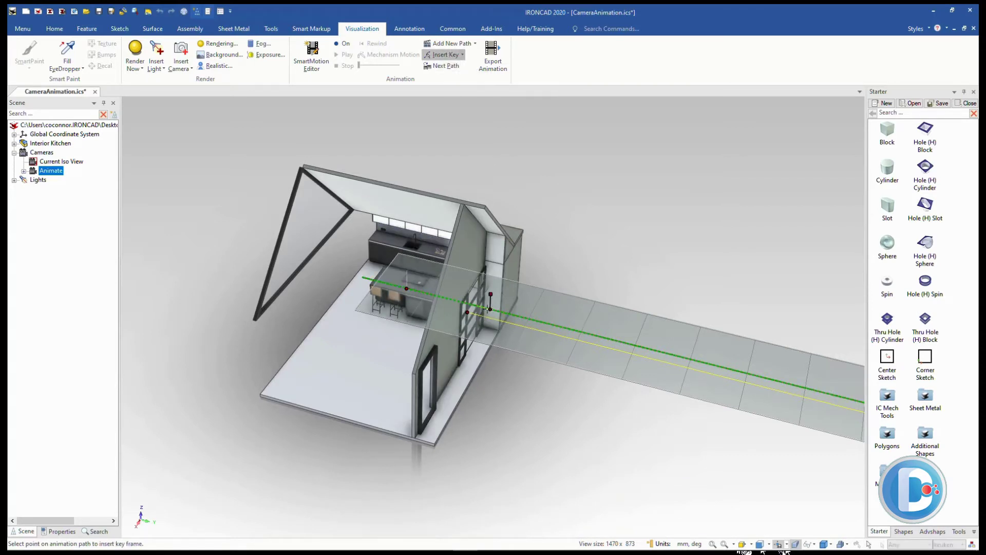
pyautogui.click(490, 308)
# - Rotate the end key frame at the kitchen island about its vertical axis by about 90.6 degrees with the TriBall
pyautogui.scroll(2, 501, 332)
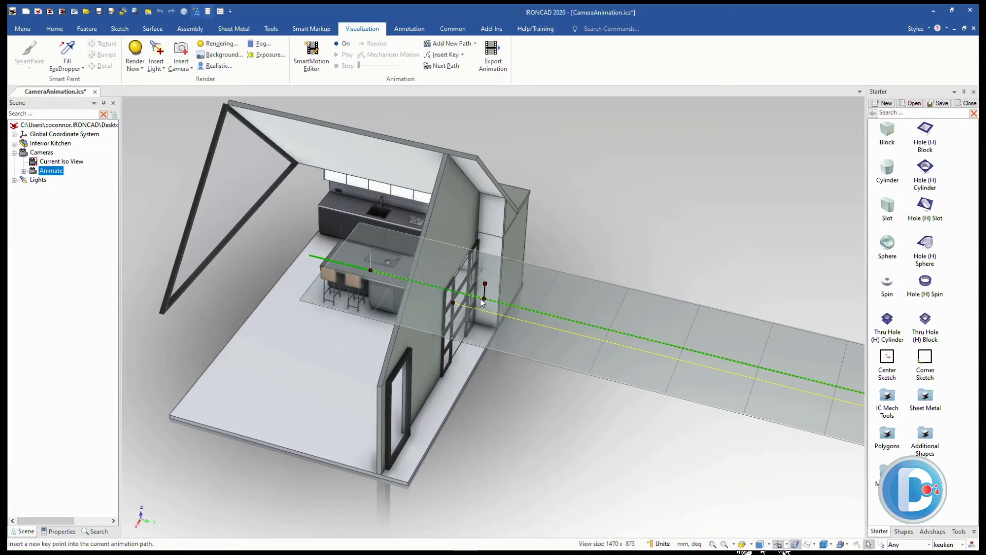
pyautogui.click(372, 268)
pyautogui.click(370, 268)
pyautogui.click(376, 218)
pyautogui.moveTo(398, 269); pyautogui.dragTo(349, 275)
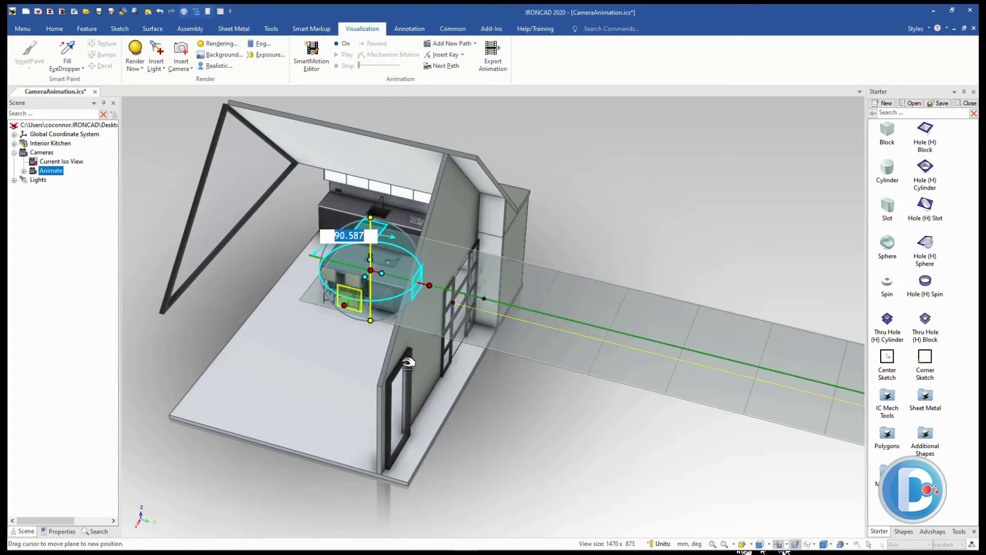
pyautogui.press('Return')
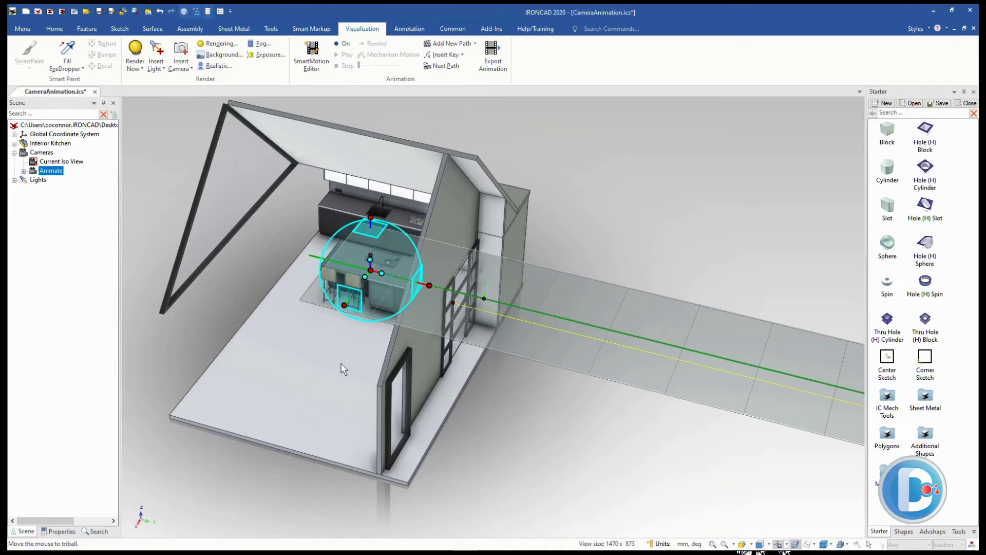
# - Set the pan rotation of the key frame at the kitchen island to -90 degrees in its position properties
pyautogui.rightClick(371, 269)
pyautogui.click(410, 308)
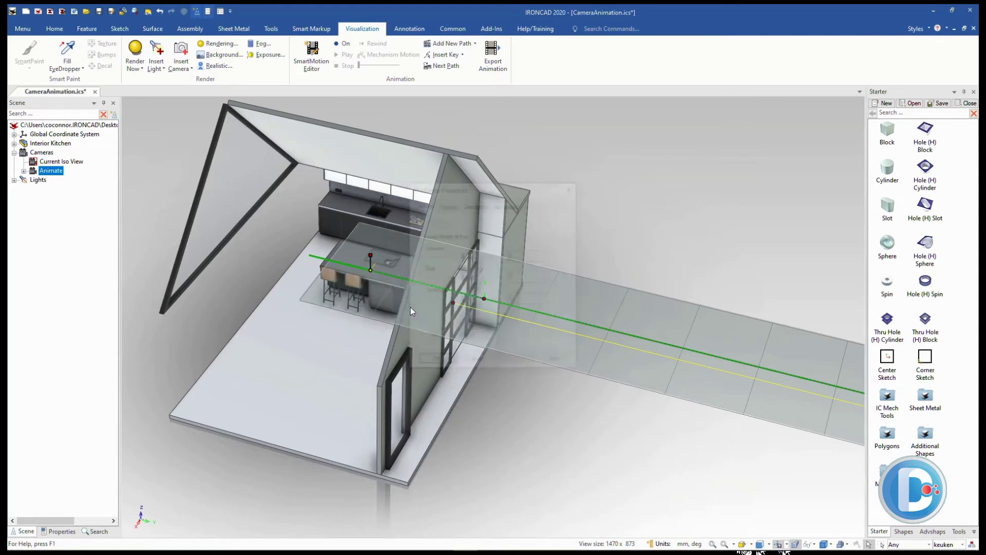
pyautogui.click(447, 204)
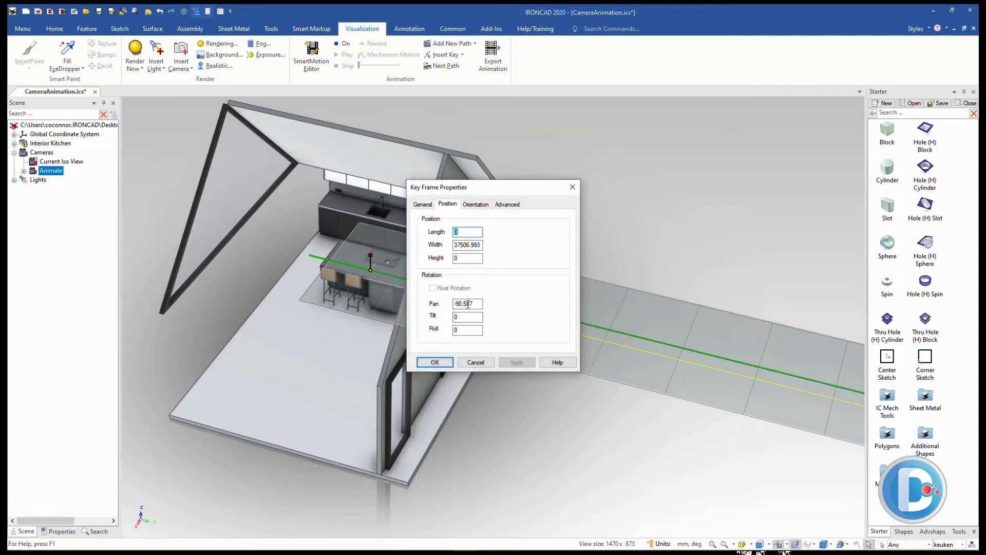
pyautogui.moveTo(477, 303); pyautogui.dragTo(465, 303)
pyautogui.press('BackSpace')
pyautogui.click(444, 362)
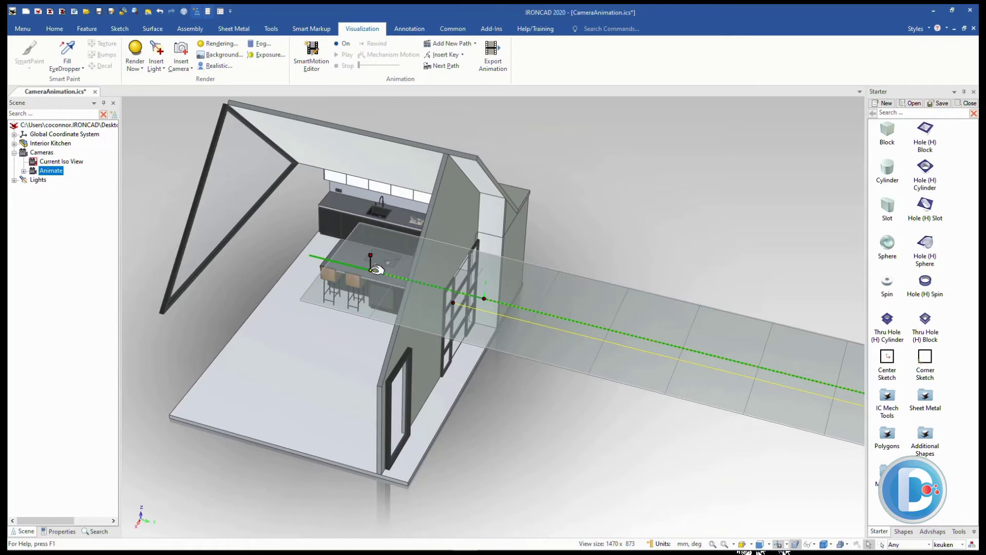
# - Extend the camera path with a further point at the kitchen floor's outer corner below the open roof frame
pyautogui.click(462, 54)
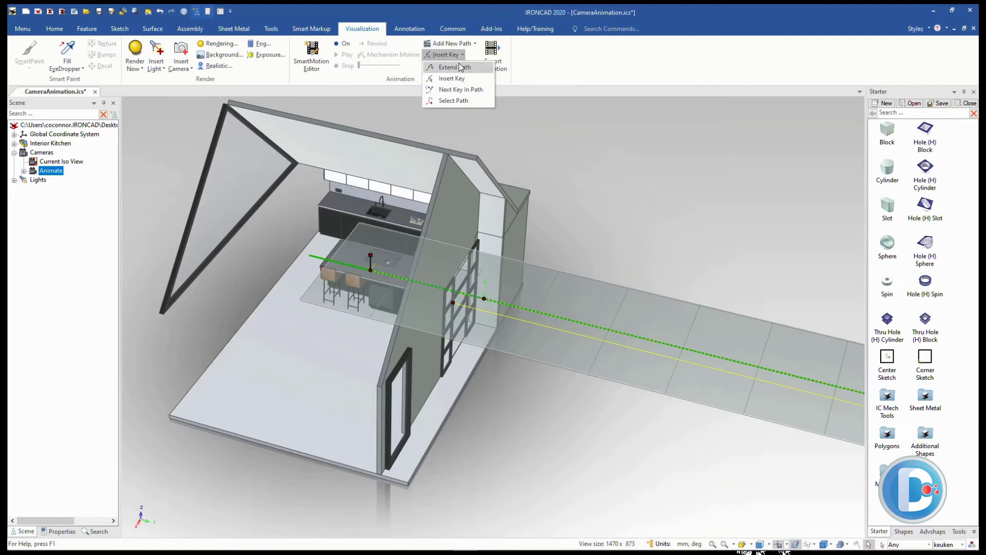
pyautogui.click(455, 68)
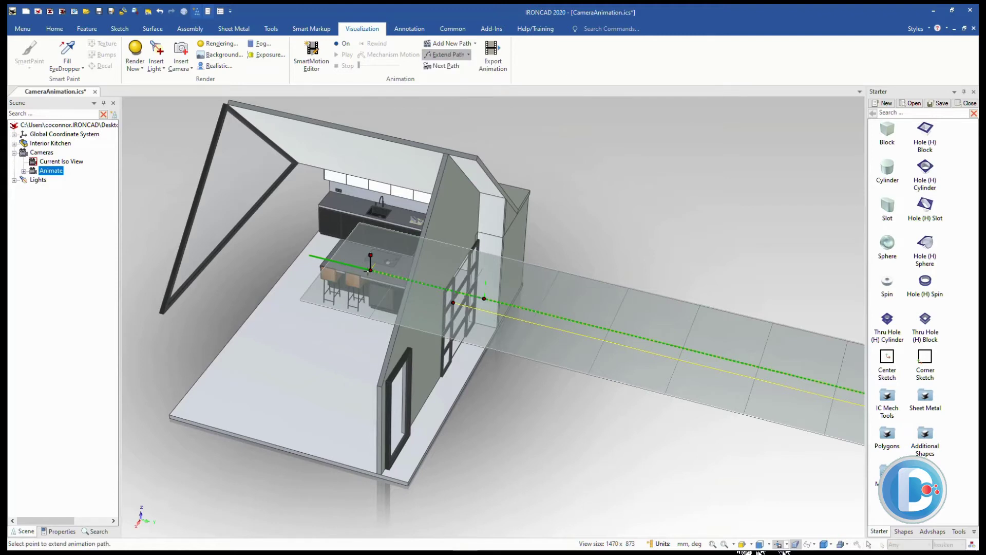
pyautogui.click(167, 408)
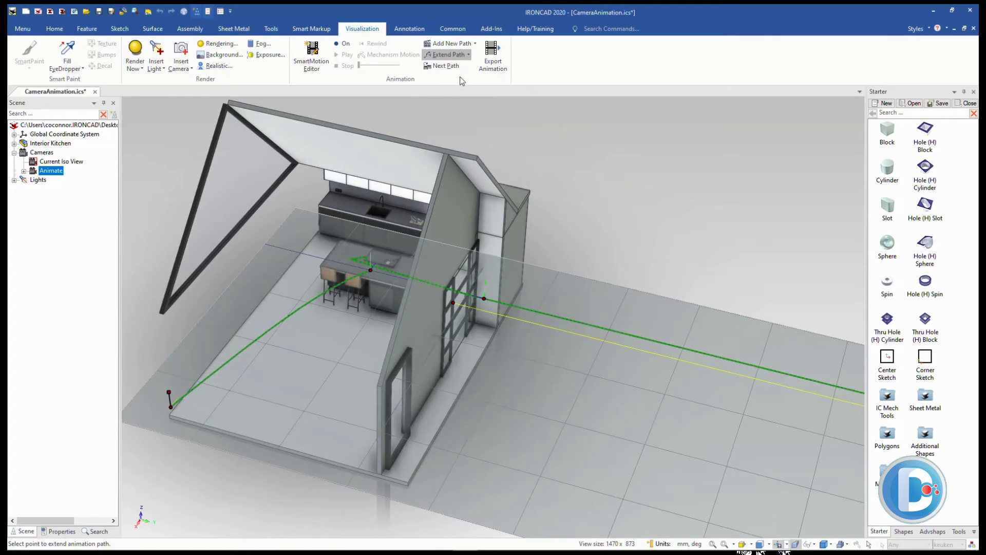
pyautogui.press('Escape')
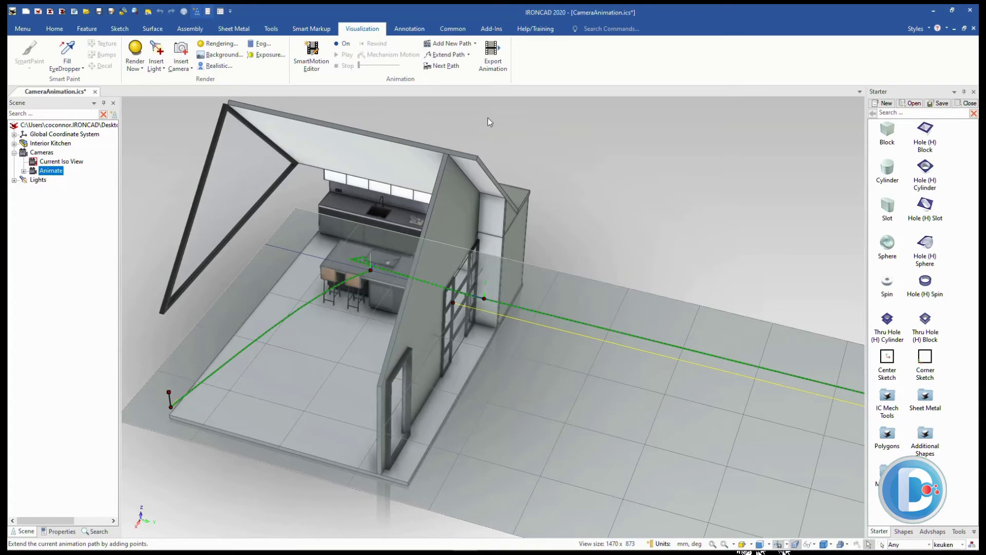
# - Reposition the last key frame horizontally at the floor corner with the TriBall, to about 7014 mm length and 40609 mm width
pyautogui.scroll(-3, 286, 391)
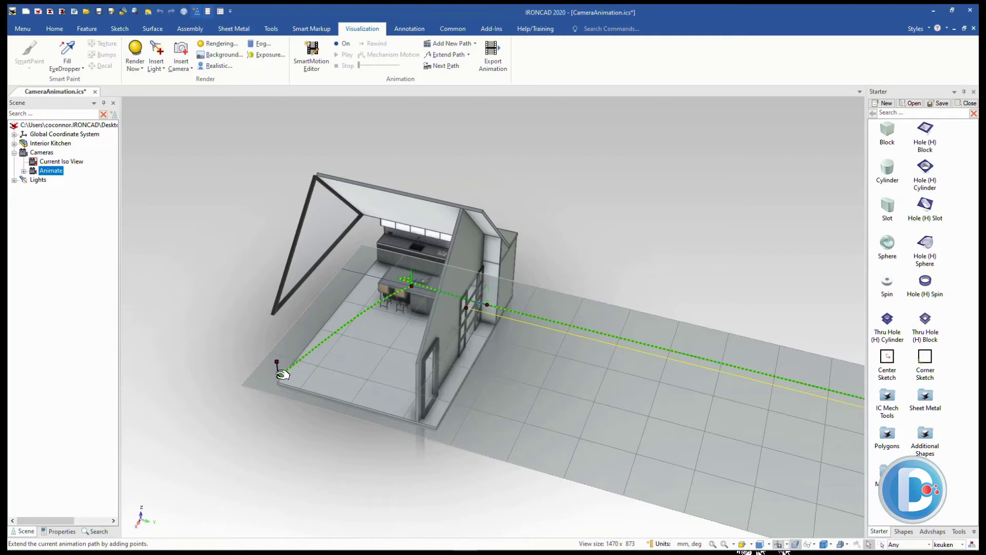
pyautogui.click(281, 374)
pyautogui.moveTo(284, 355); pyautogui.dragTo(225, 361)
pyautogui.press('F3')
pyautogui.moveTo(535, 451); pyautogui.dragTo(550, 426)
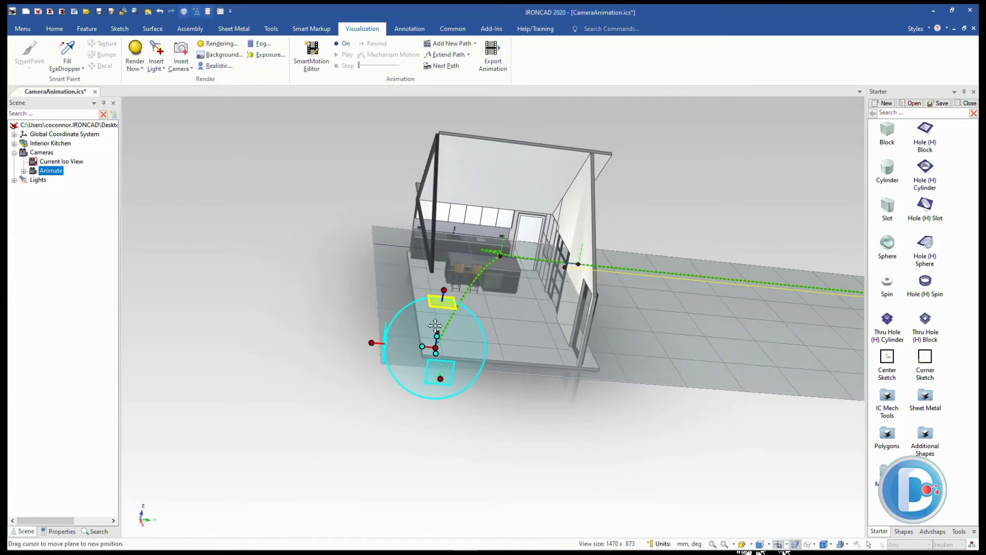
pyautogui.moveTo(446, 307); pyautogui.dragTo(435, 302)
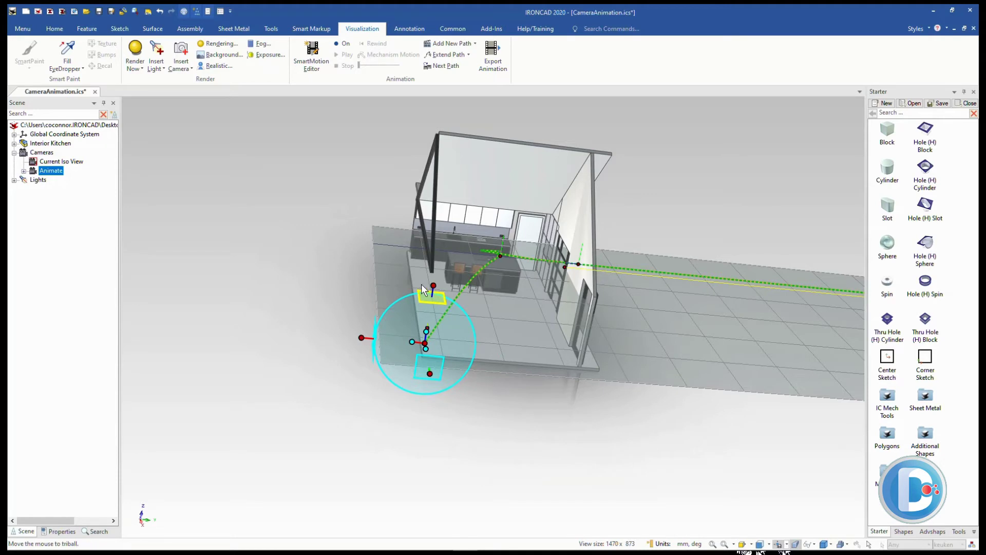
# - Rotate the last key frame about its vertical axis by about 19.6 degrees toward the kitchen with the TriBall
pyautogui.click(439, 284)
pyautogui.moveTo(447, 348); pyautogui.dragTo(447, 348)
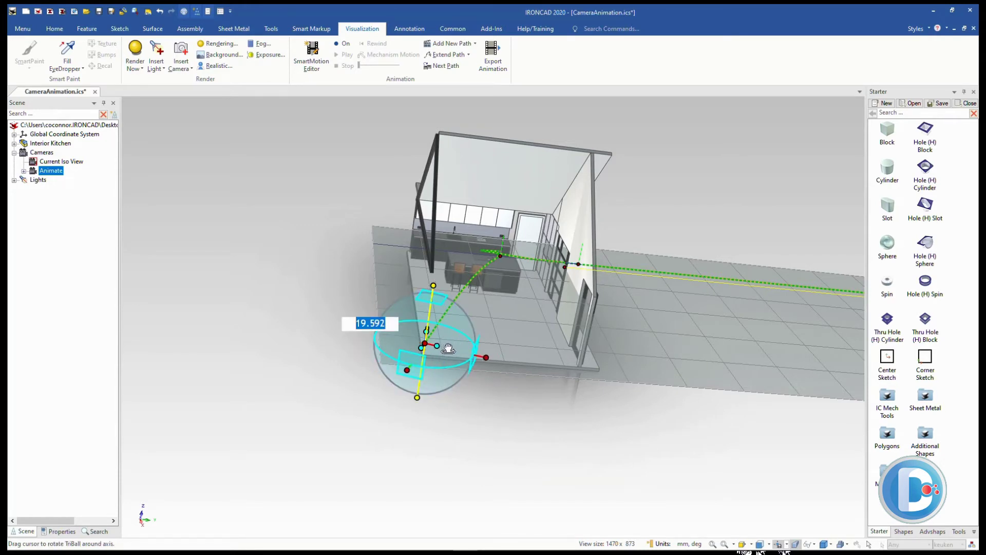
pyautogui.press('F10')
# - Set the last key frame's pan rotation to -110 degrees in its position properties
pyautogui.rightClick(424, 343)
pyautogui.click(452, 383)
pyautogui.click(445, 203)
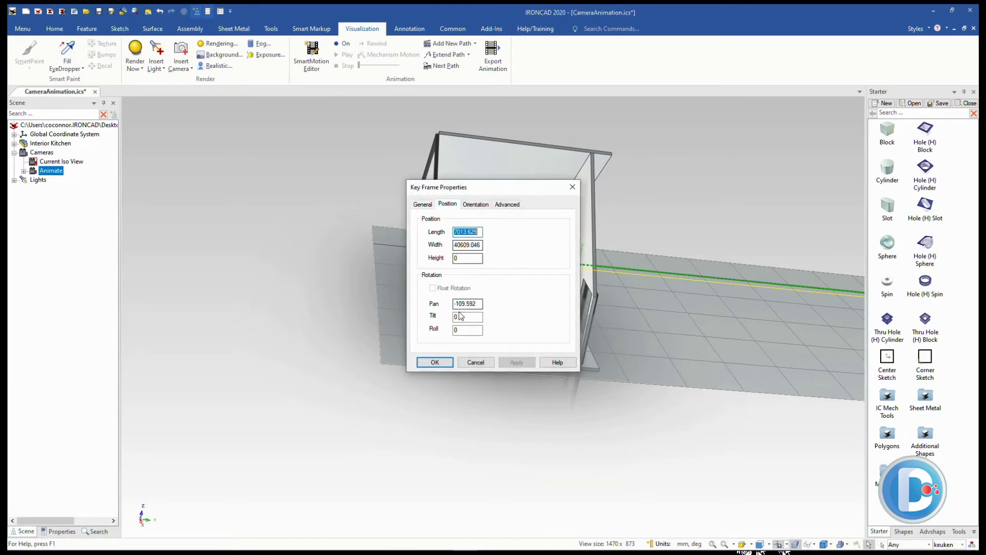
pyautogui.click(460, 304)
pyautogui.doubleClick(459, 304)
pyautogui.write('-110')
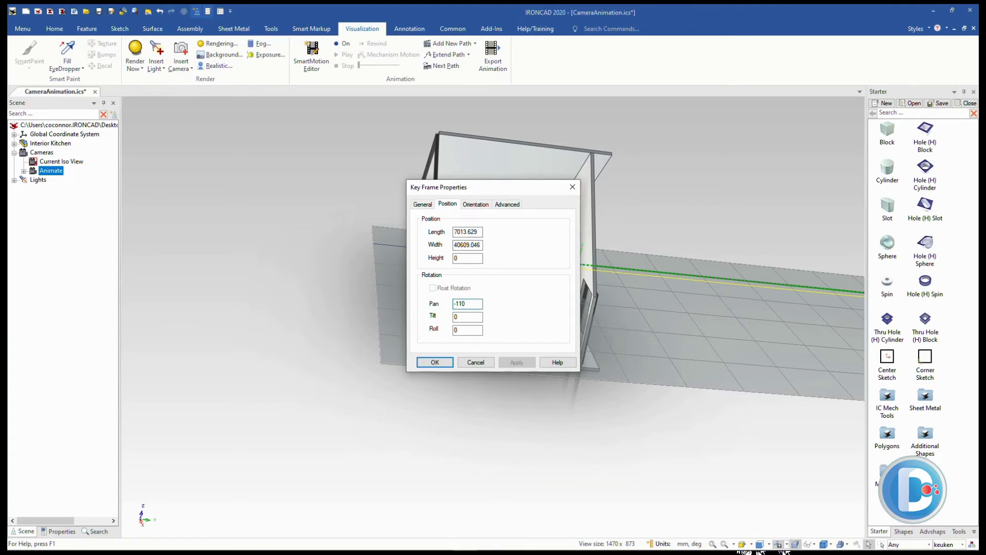
pyautogui.click(447, 362)
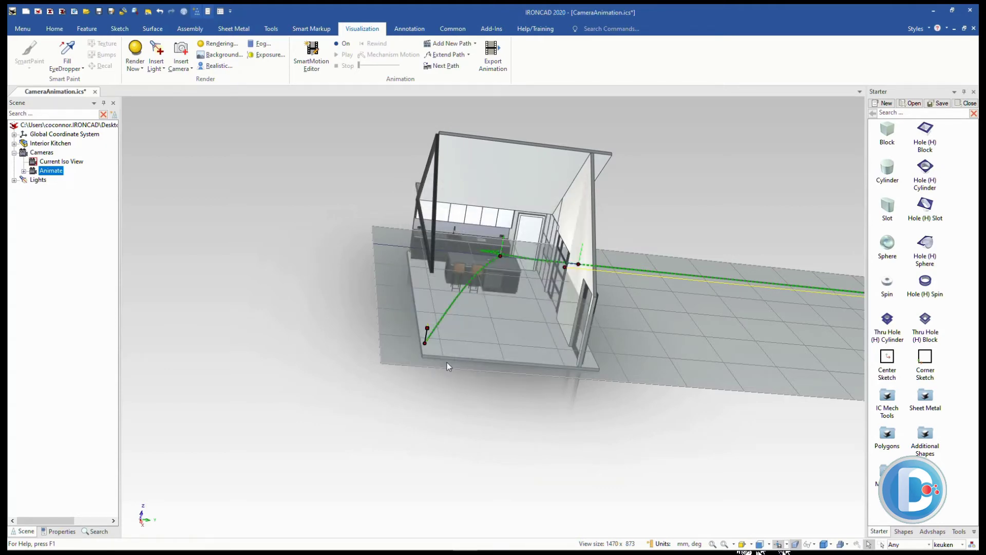
pyautogui.moveTo(467, 244); pyautogui.dragTo(442, 268, button='middle')
pyautogui.scroll(-6, 597, 330)
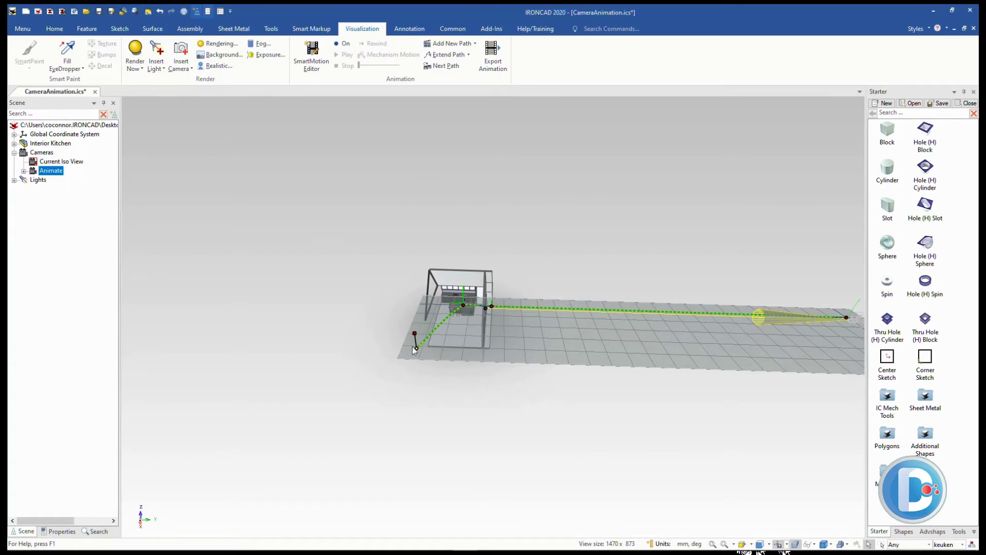
pyautogui.scroll(6, 485, 323)
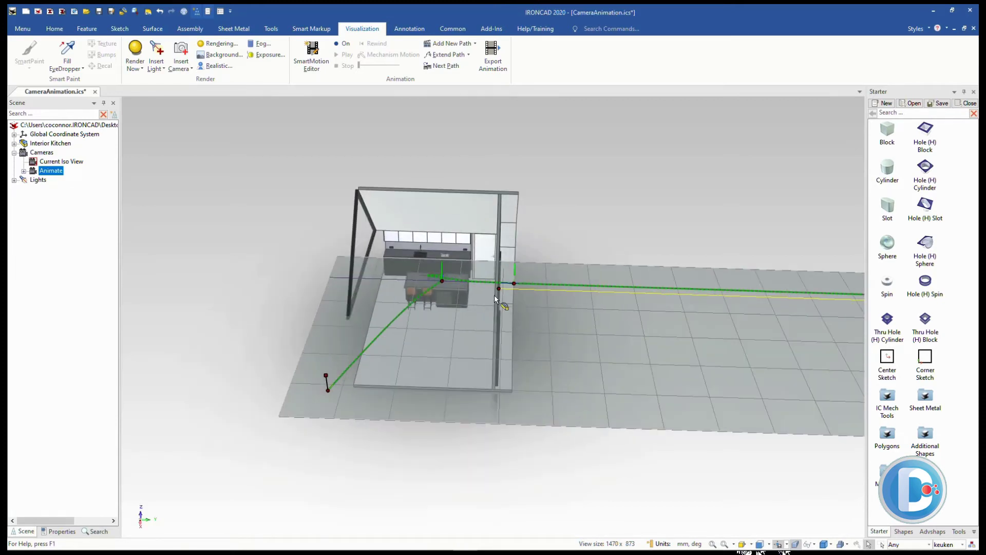
pyautogui.scroll(1, 540, 300)
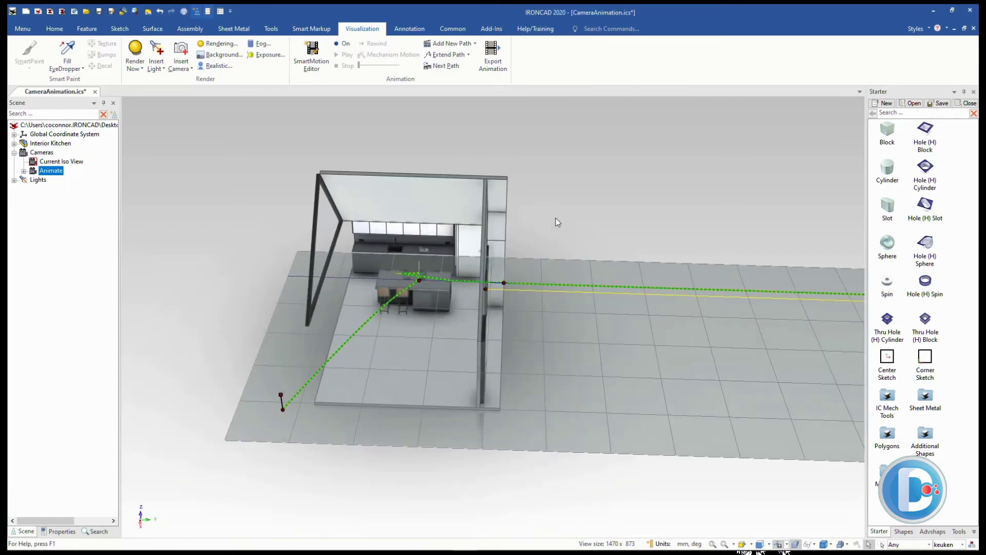
pyautogui.click(559, 217)
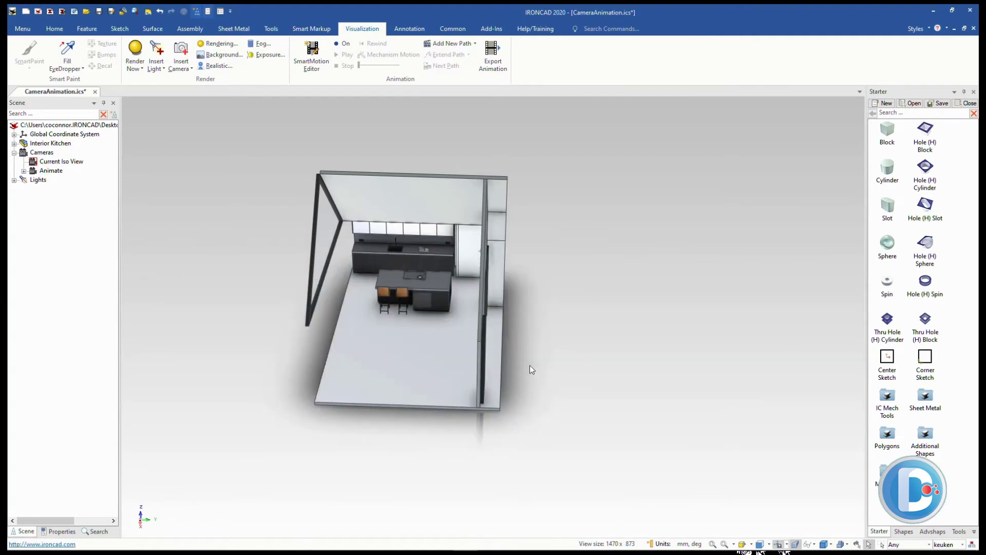
# - Add a spin animation path to the middle door of the glazed entrance, 120 degrees around the height axis with a 4-second motion time
pyautogui.moveTo(561, 393); pyautogui.dragTo(502, 393, button='middle')
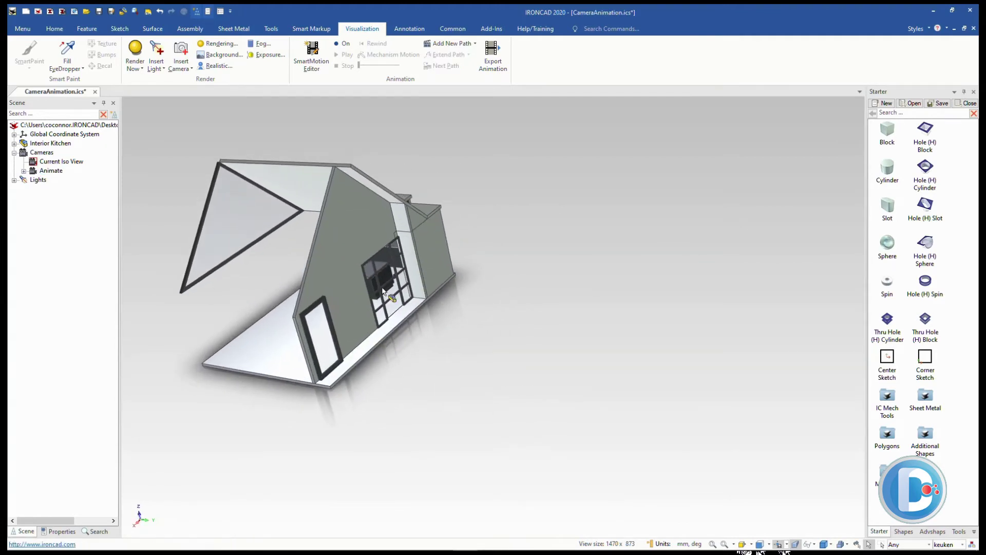
pyautogui.scroll(3, 350, 267)
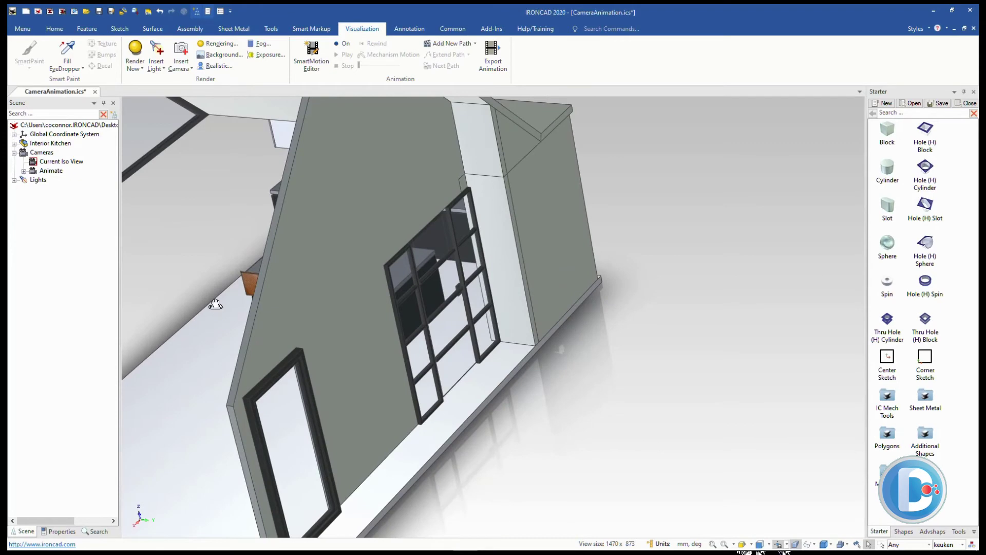
pyautogui.scroll(1, 220, 280)
pyautogui.moveTo(358, 297); pyautogui.dragTo(415, 303, button='middle')
pyautogui.scroll(2, 477, 316)
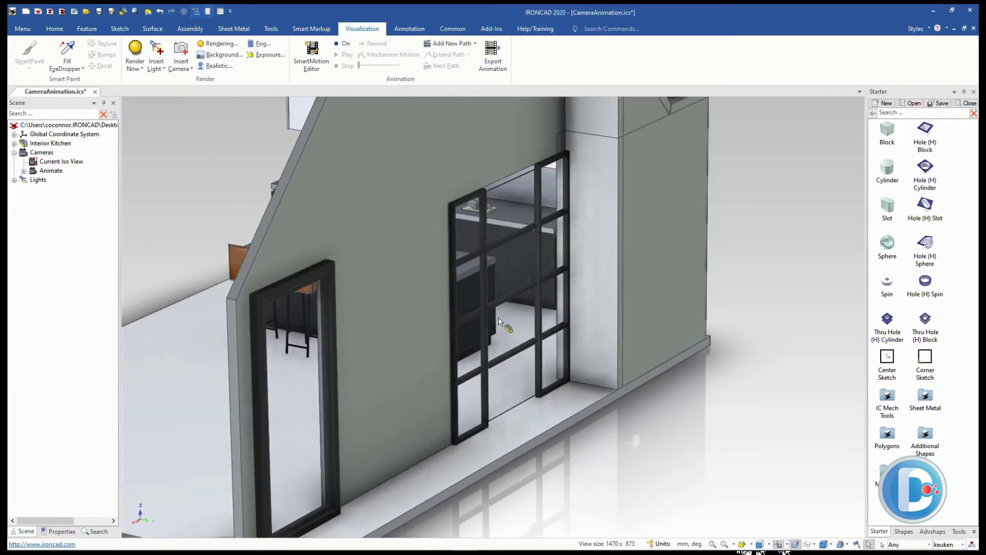
pyautogui.click(502, 300)
pyautogui.click(513, 301)
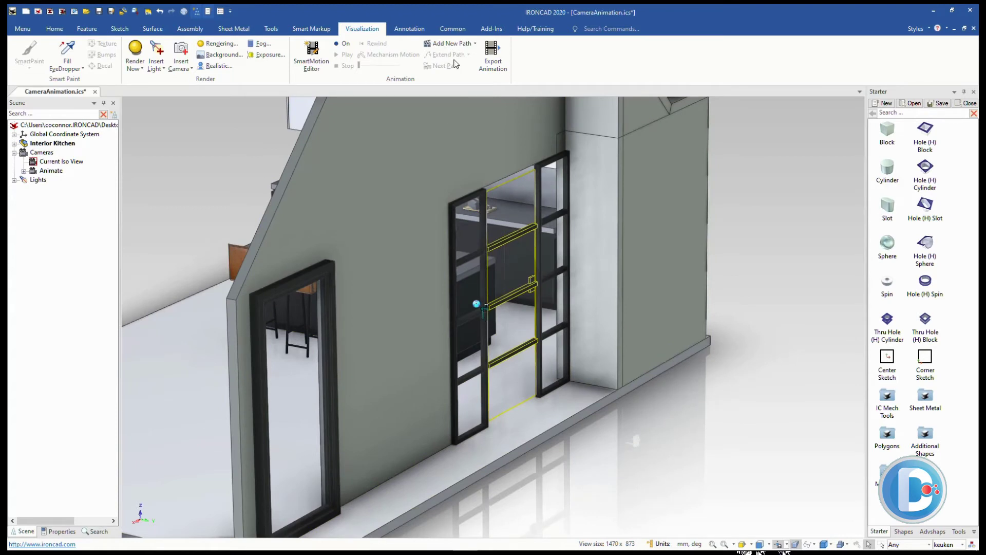
pyautogui.click(454, 44)
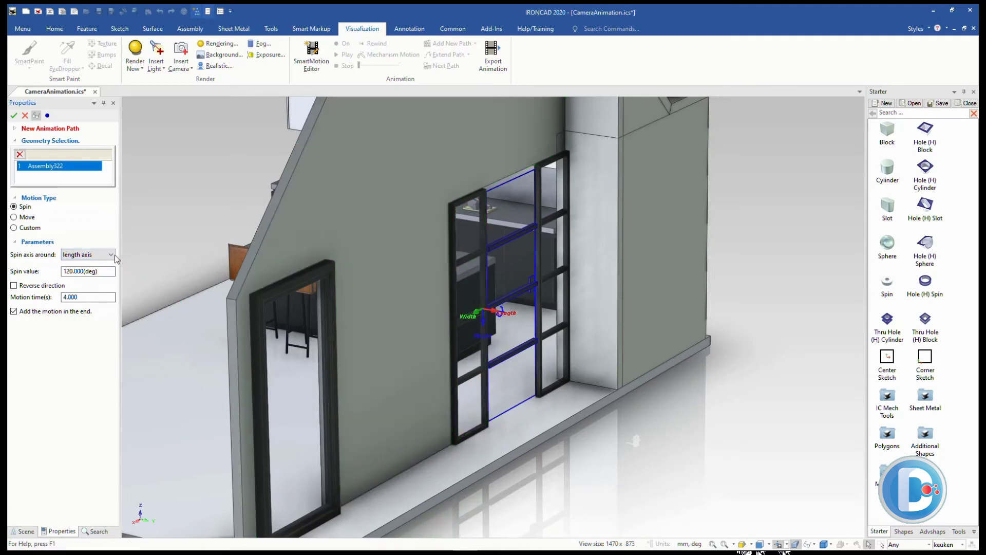
pyautogui.click(98, 254)
pyautogui.click(98, 280)
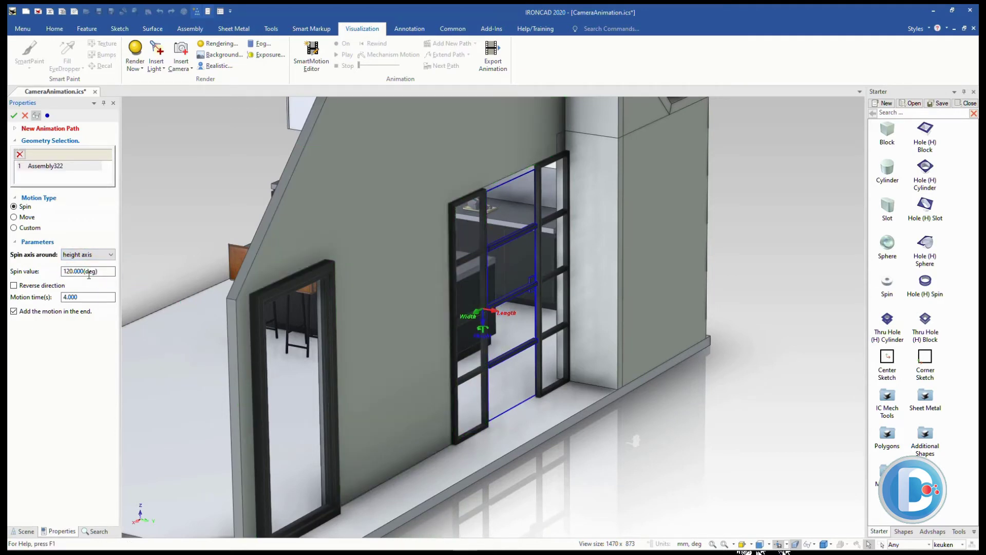
pyautogui.scroll(5, 497, 282)
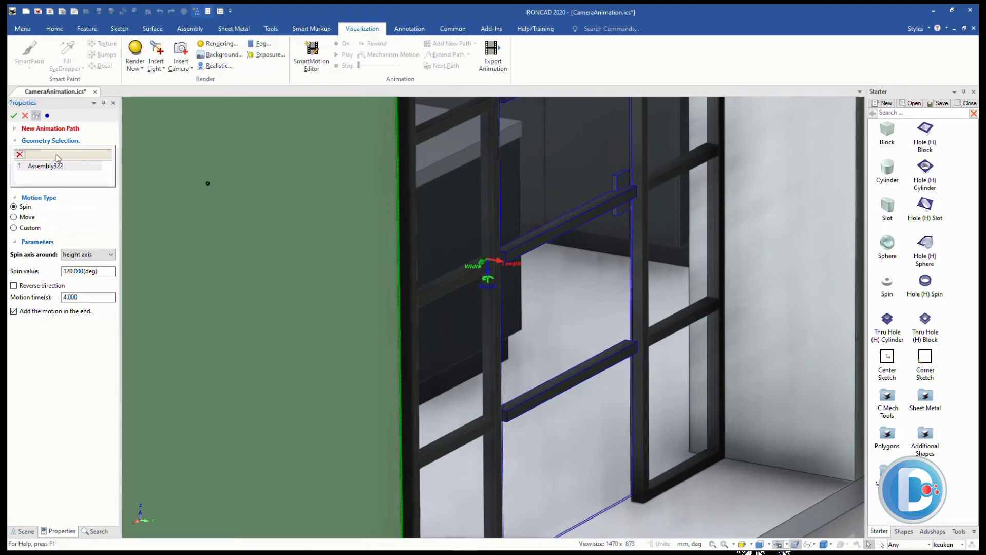
pyautogui.click(14, 116)
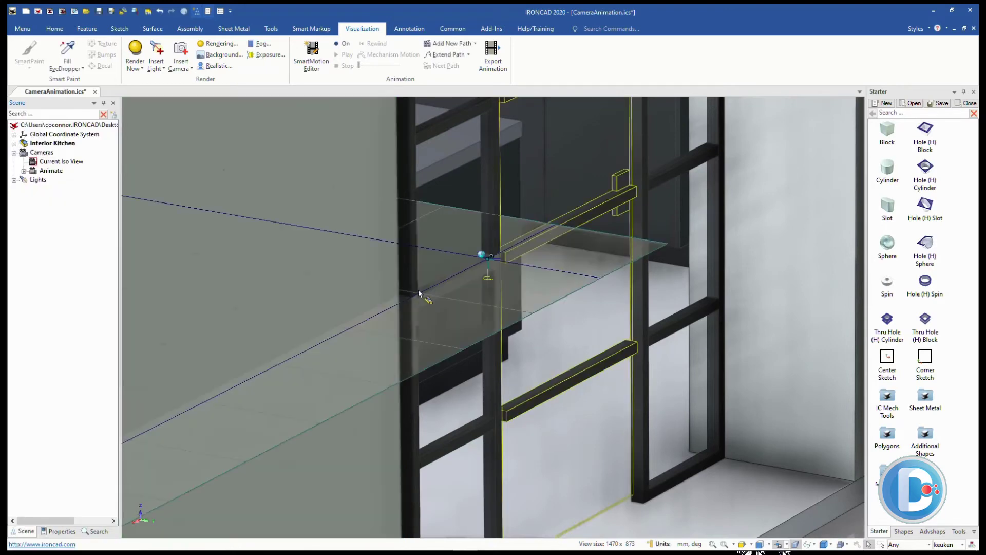
# - Look through the Animate camera, turn the animation on and play it to check the camera path together with the door motion
pyautogui.scroll(-5, 493, 263)
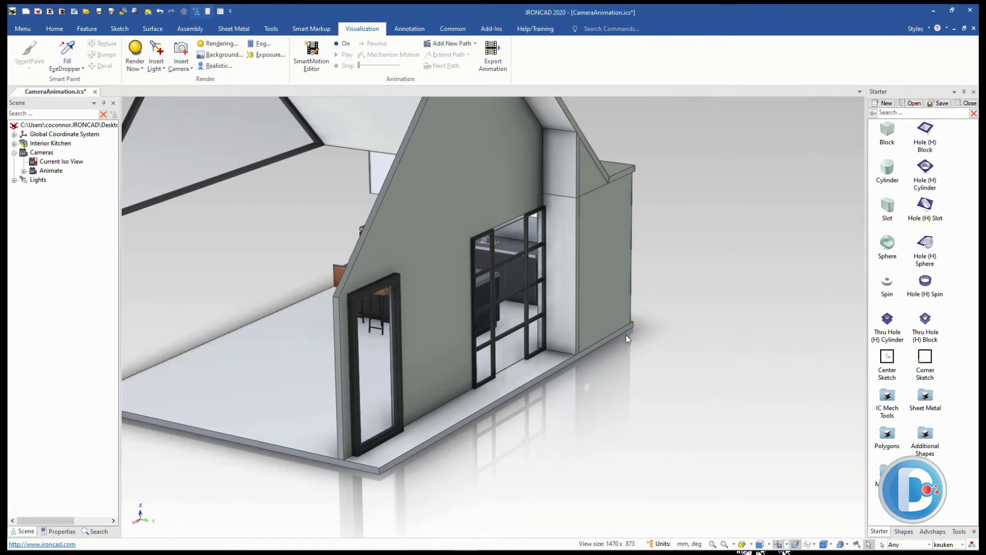
pyautogui.scroll(-2, 465, 340)
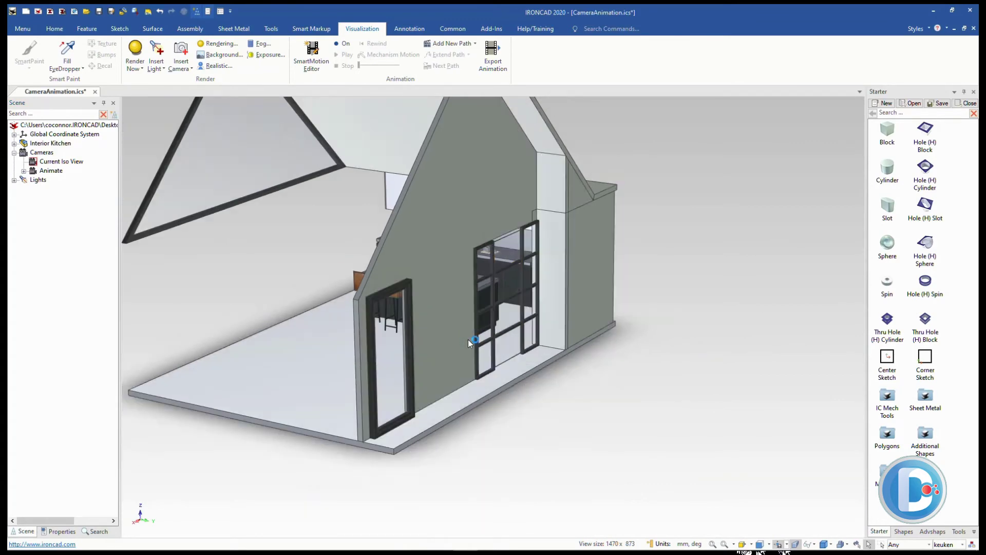
pyautogui.rightClick(38, 172)
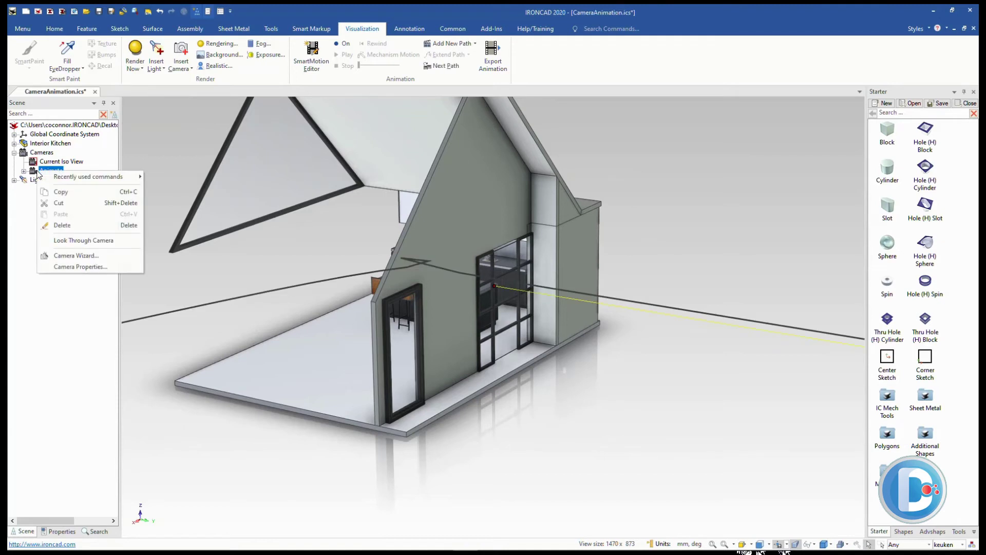
pyautogui.click(76, 241)
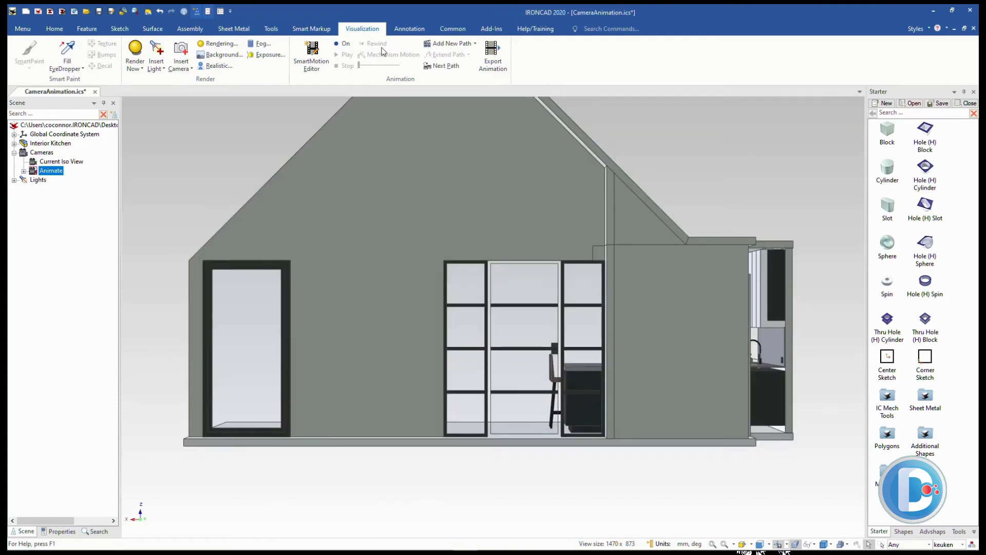
pyautogui.click(342, 43)
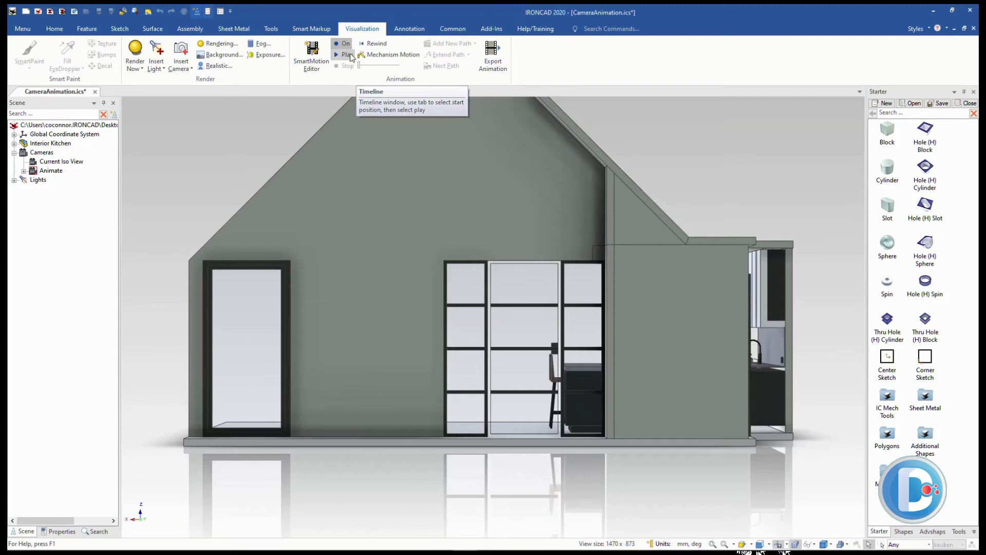
pyautogui.click(344, 56)
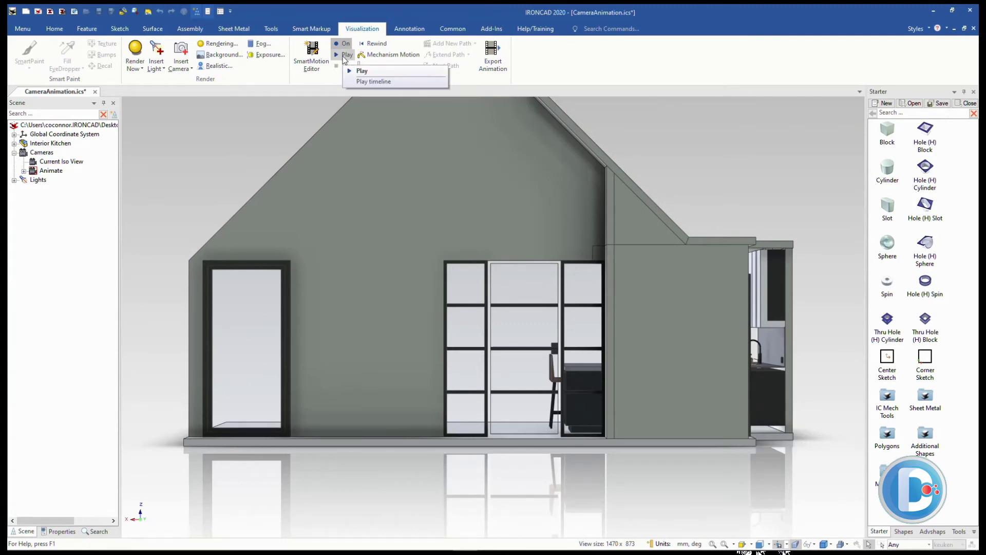
pyautogui.click(345, 58)
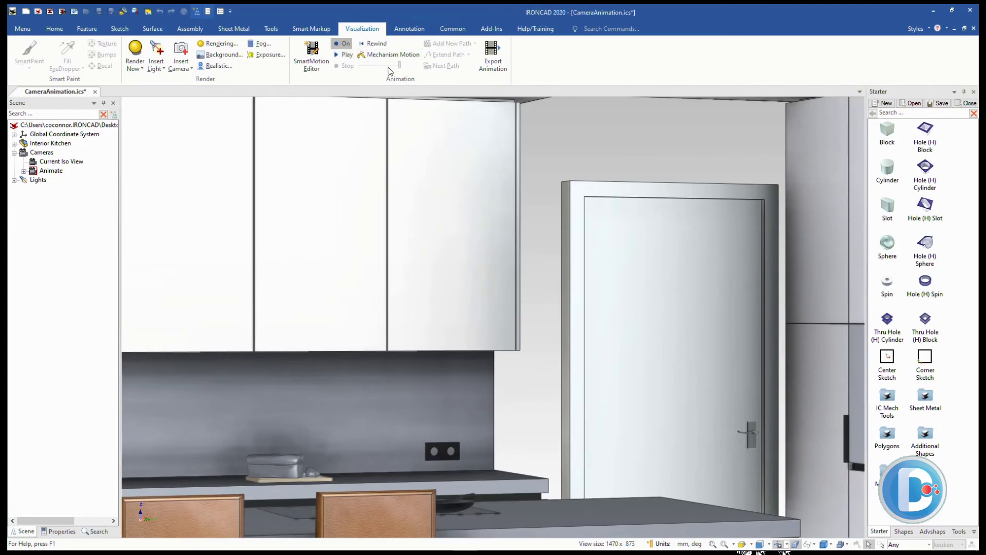
pyautogui.moveTo(399, 66)
pyautogui.mouseDown()
pyautogui.moveTo(359, 66)
pyautogui.moveTo(402, 67)
pyautogui.mouseUp()
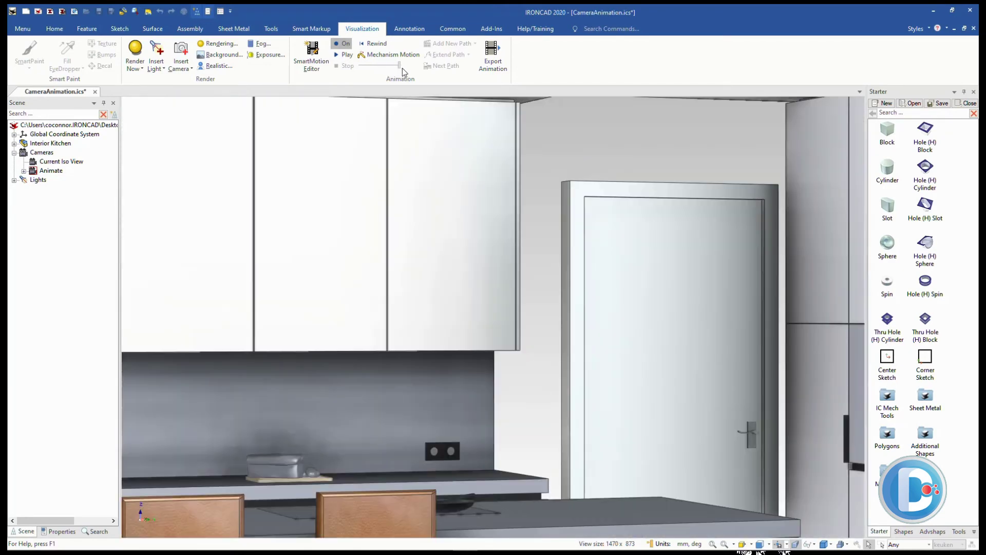
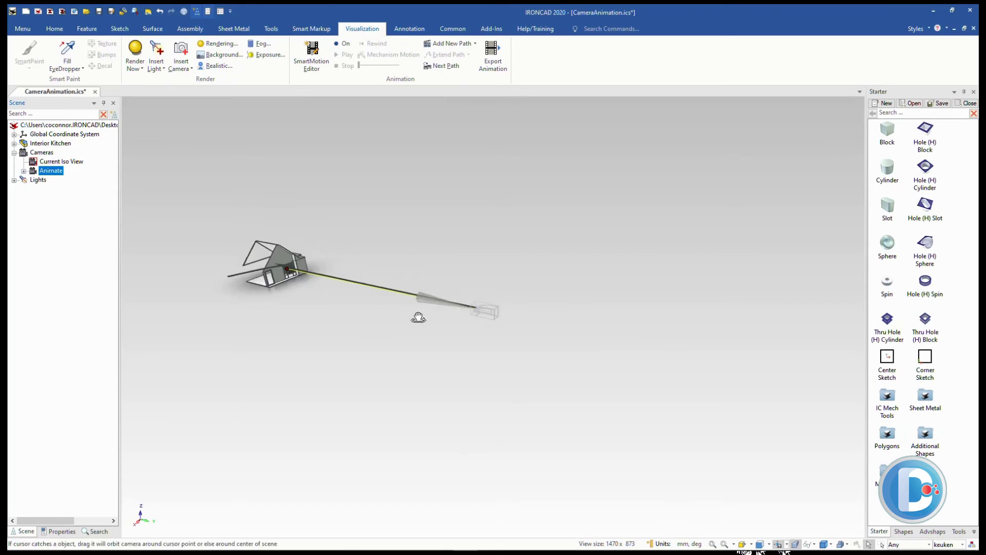
# - Shift the Animate camera and its path slightly sideways along the TriBall's red axis
pyautogui.press('F10')
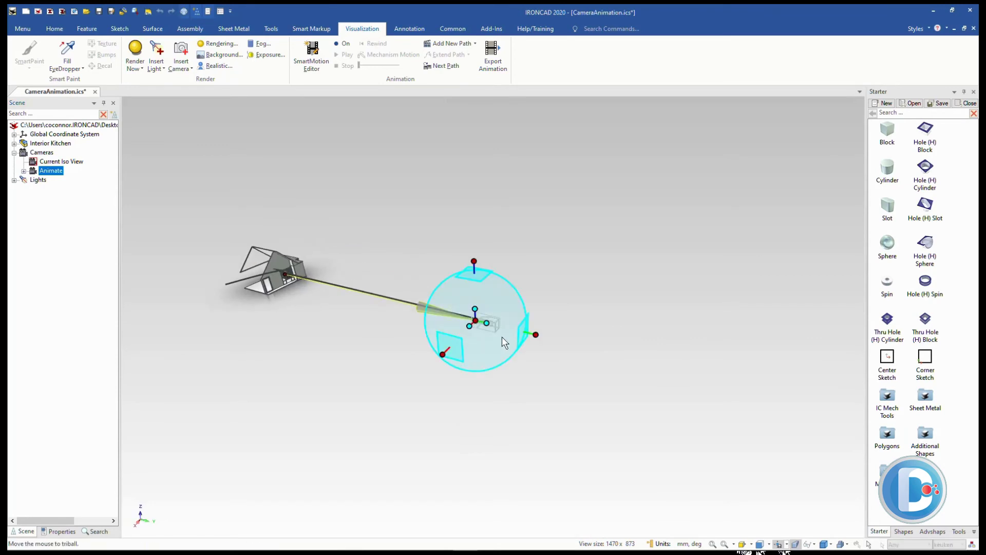
pyautogui.click(444, 353)
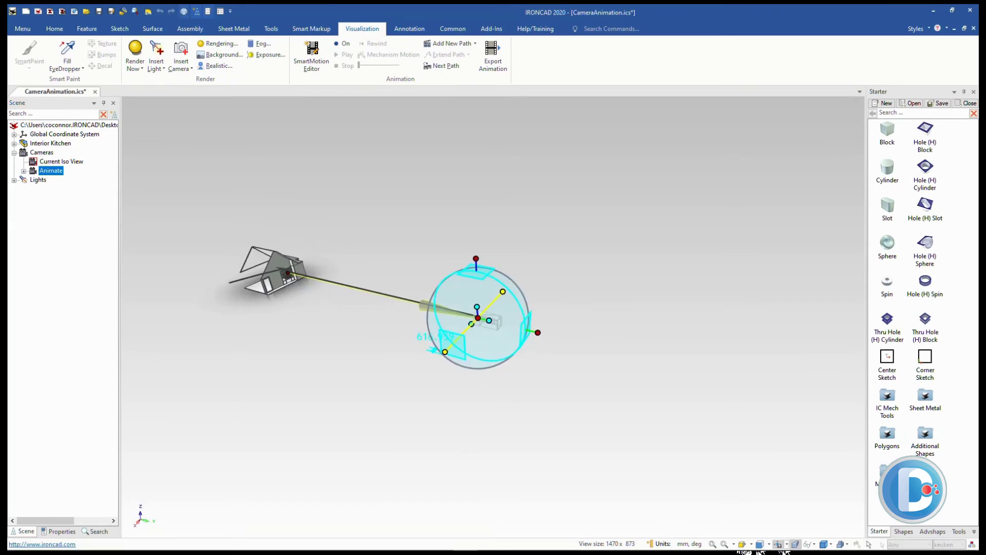
pyautogui.click(374, 368)
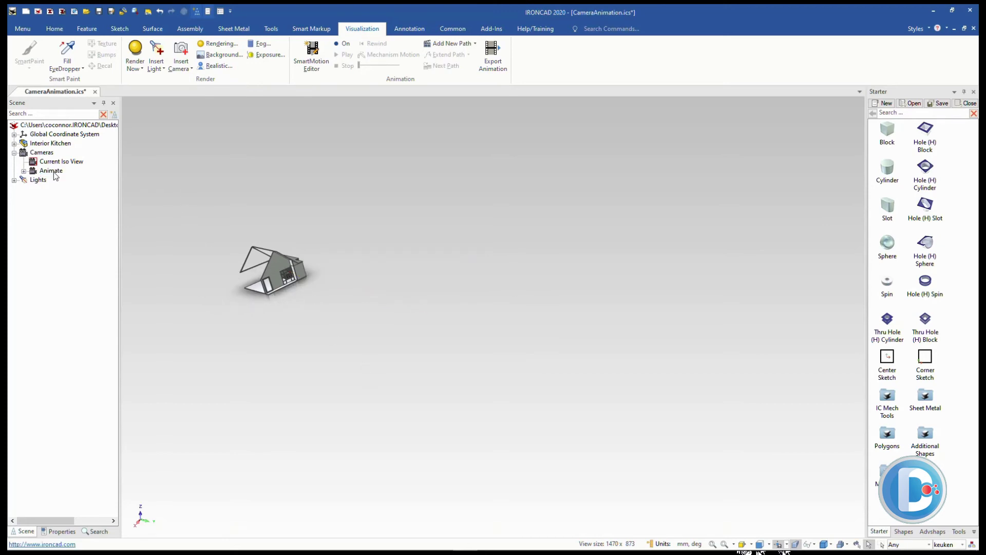
# - Set the Animate camera's field of view angle to 45 in its camera properties
pyautogui.rightClick(32, 172)
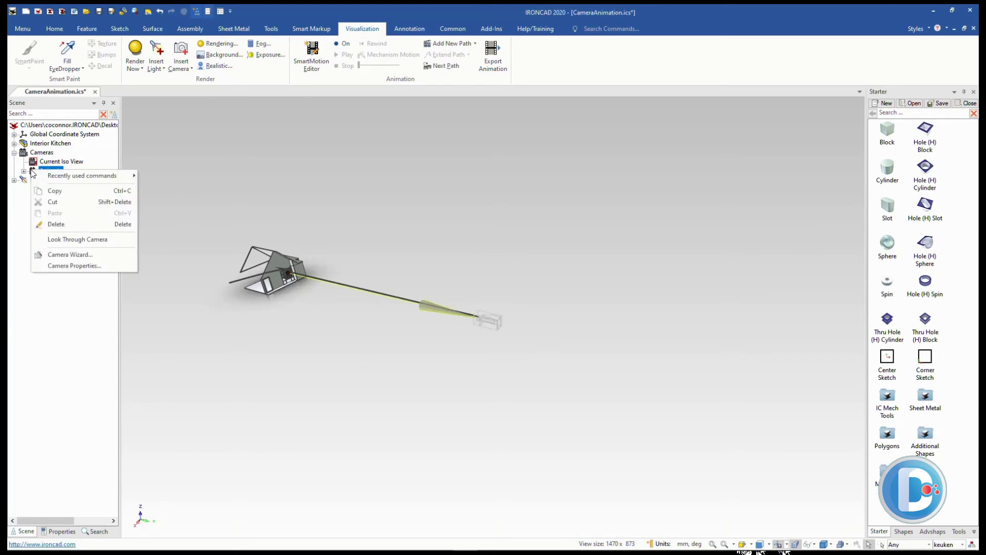
pyautogui.click(74, 266)
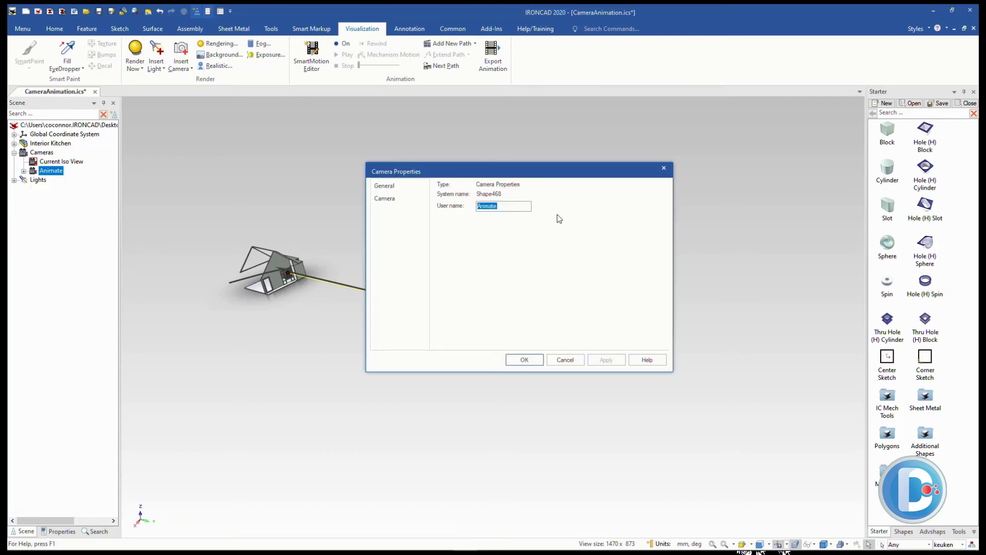
pyautogui.click(386, 199)
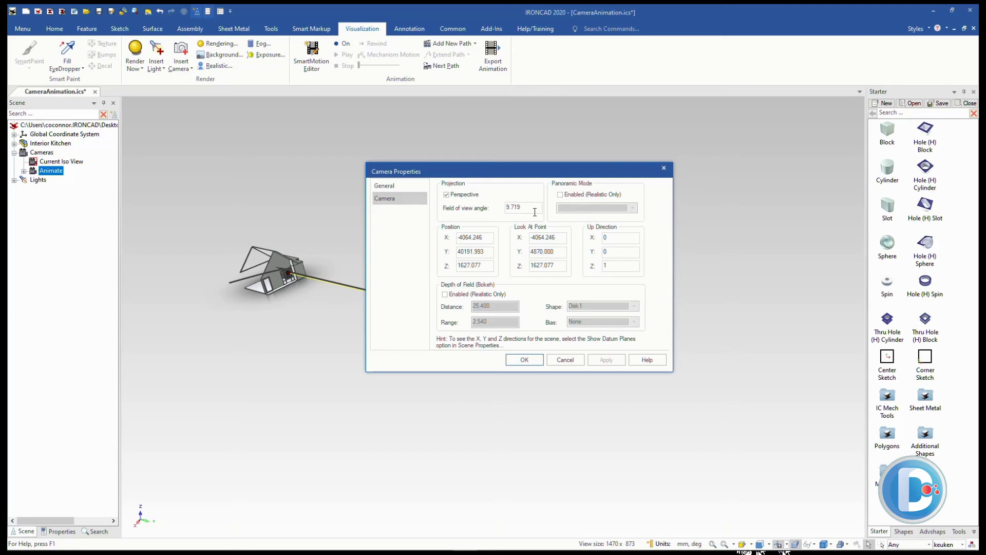
pyautogui.moveTo(523, 206); pyautogui.dragTo(483, 208)
pyautogui.write('45')
pyautogui.click(532, 360)
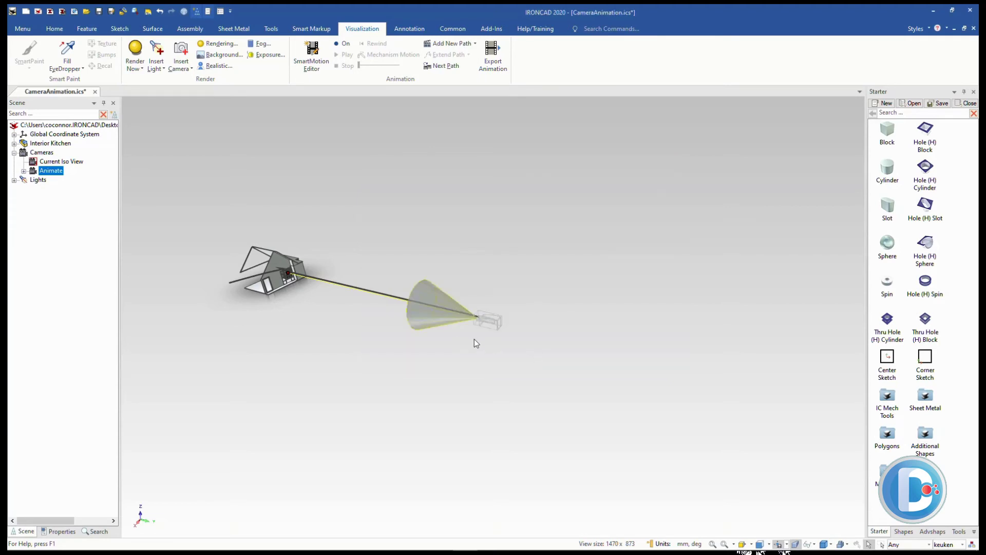
pyautogui.click(340, 206)
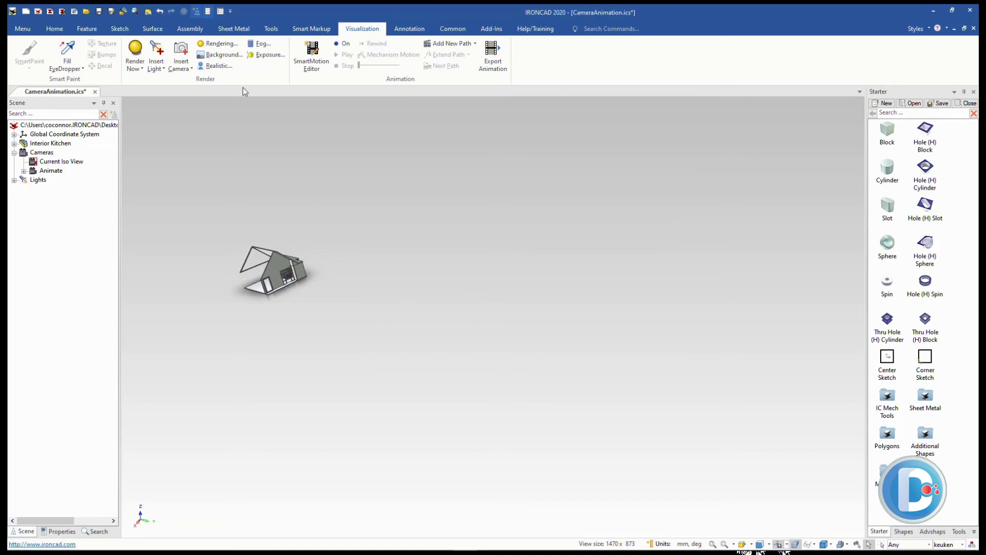
# - Delay and shorten the Assembly322 door motion in the SmartMotion Editor so it runs from about frame 23 to 69
pyautogui.click(312, 55)
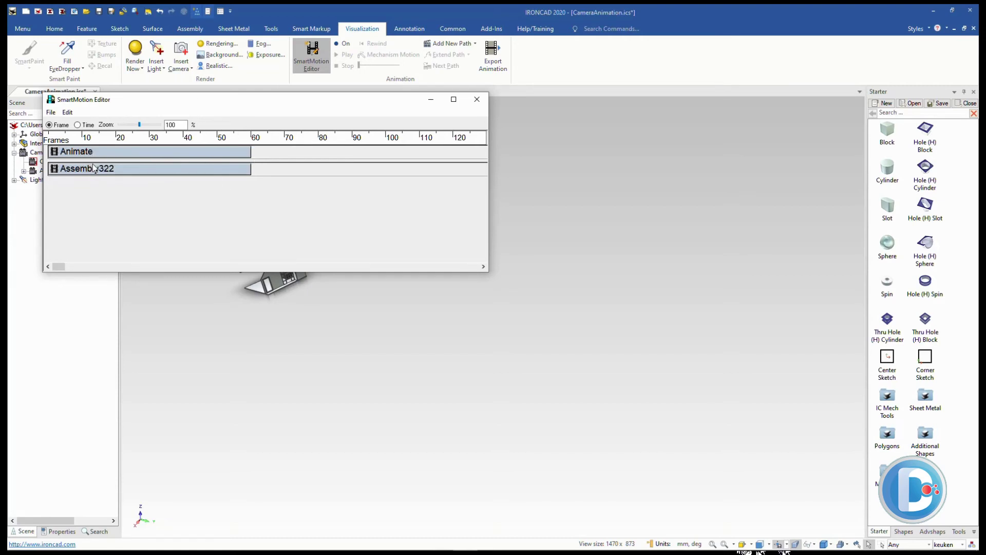
pyautogui.moveTo(125, 170); pyautogui.dragTo(203, 179)
pyautogui.moveTo(320, 172); pyautogui.dragTo(282, 172)
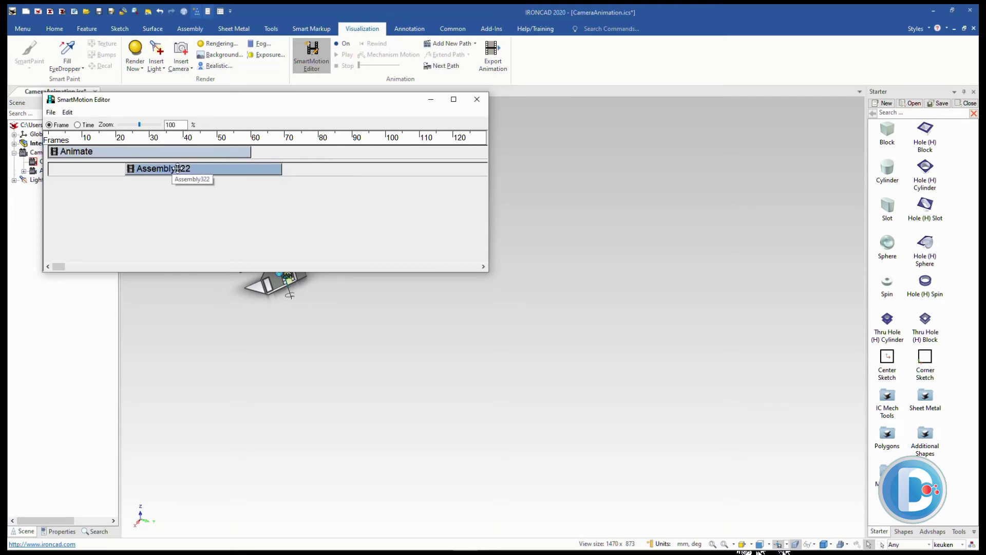
# - Lengthen the Animate camera motion to about frame 100 in the SmartMotion Editor and close the editor
pyautogui.click(180, 150)
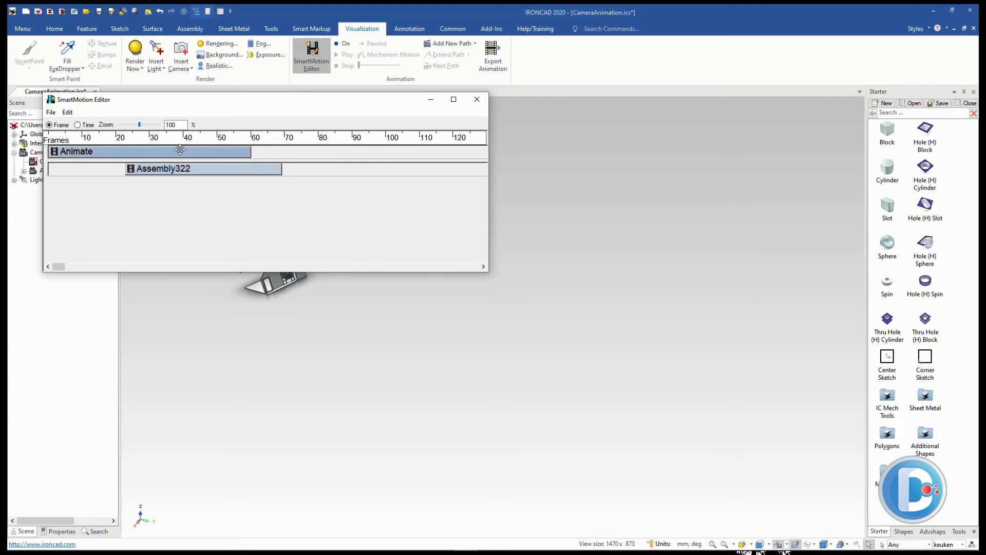
pyautogui.moveTo(250, 151); pyautogui.dragTo(384, 159)
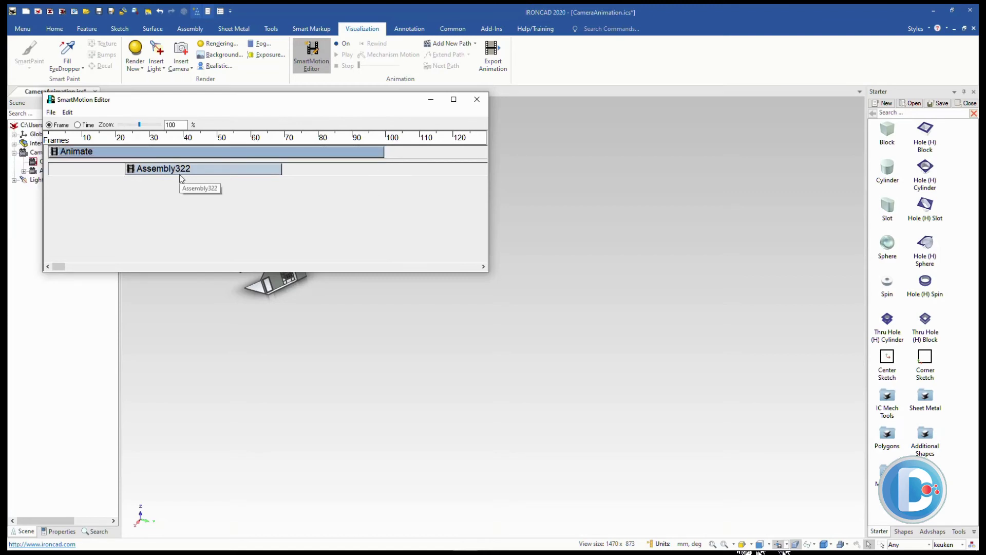
pyautogui.click(478, 99)
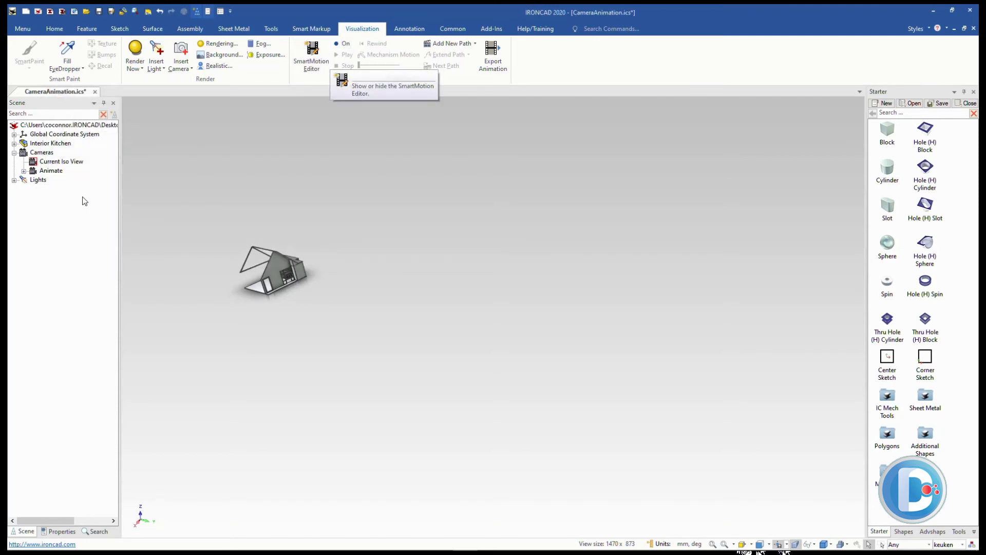
# - Switch the view to look through the Animate camera
pyautogui.click(40, 172)
pyautogui.rightClick(39, 173)
pyautogui.click(78, 242)
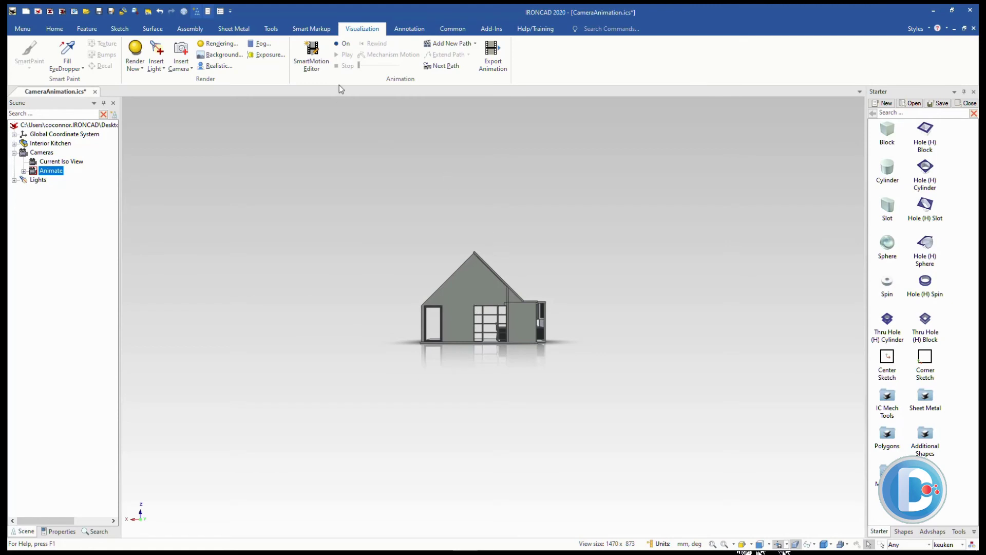
# - Play the animation through the Animate camera and scrub its timeline to review the camera and door motions
pyautogui.click(341, 43)
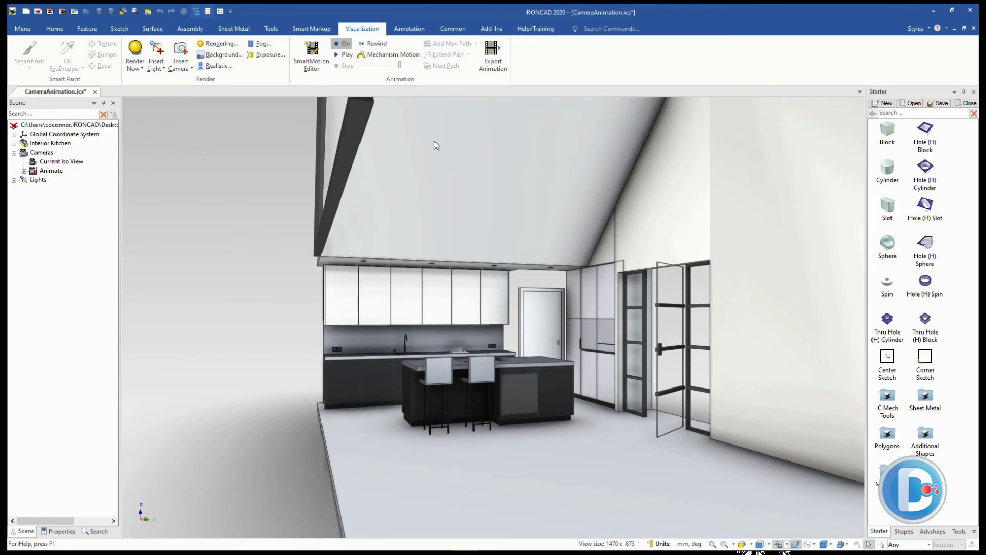
pyautogui.moveTo(399, 65)
pyautogui.mouseDown()
pyautogui.moveTo(382, 69)
pyautogui.moveTo(388, 74)
pyautogui.mouseUp()
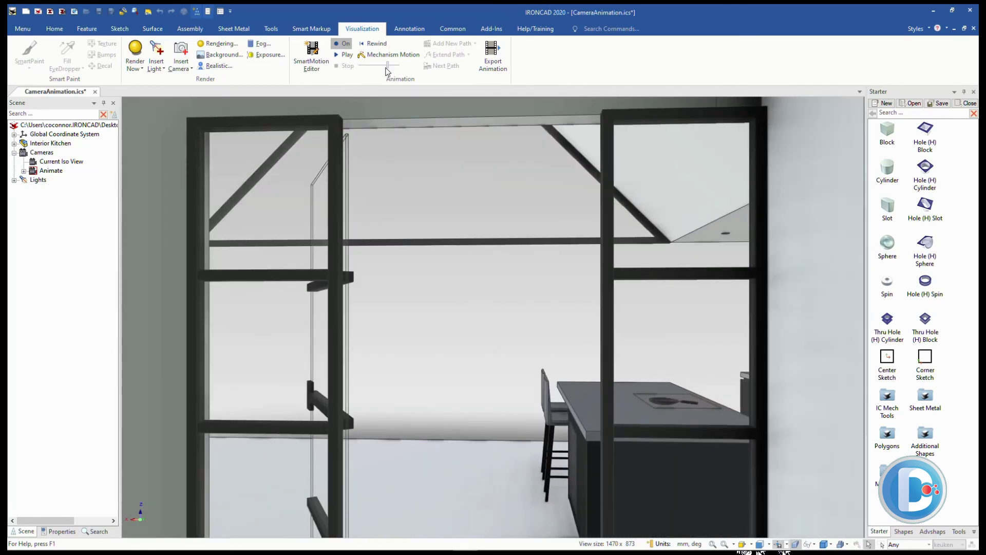
pyautogui.moveTo(388, 71); pyautogui.dragTo(401, 70)
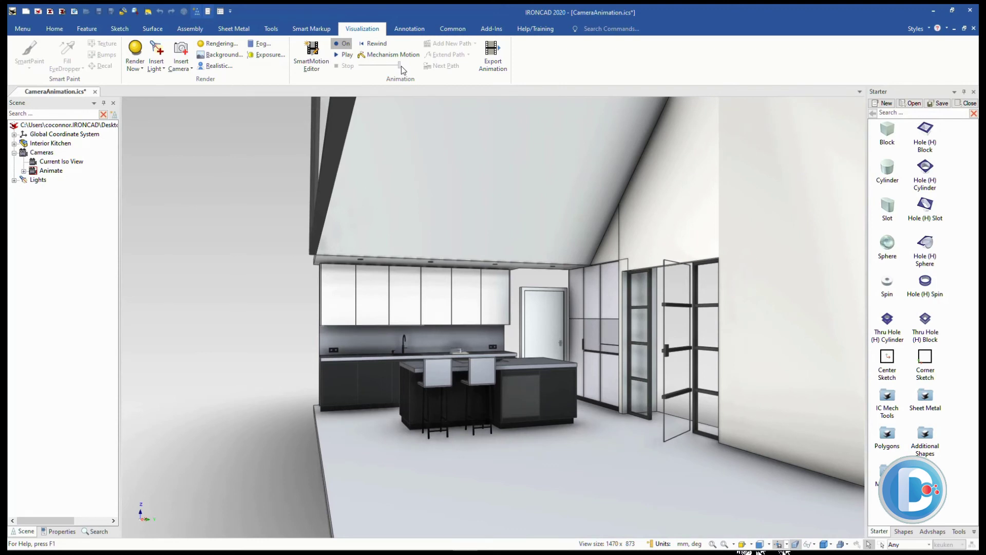
pyautogui.click(351, 55)
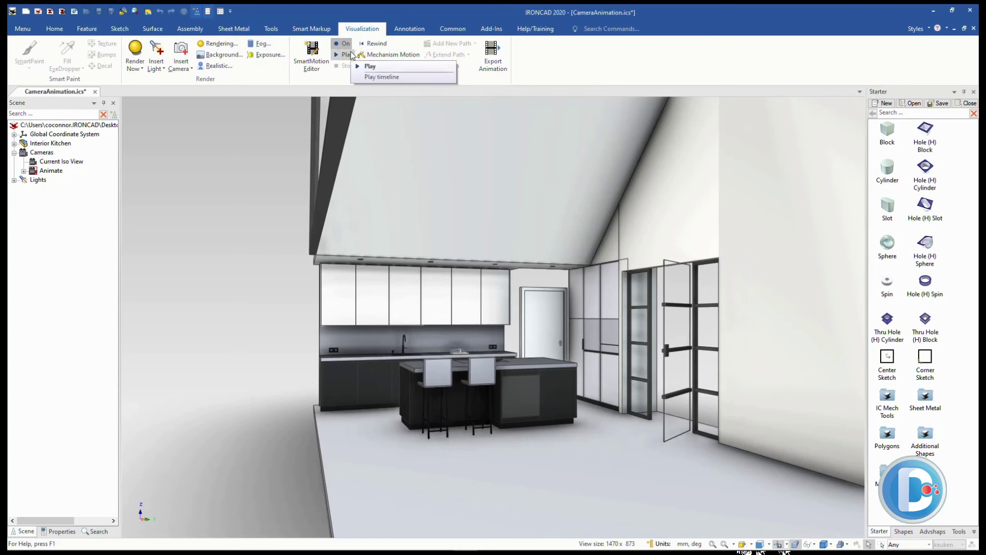
pyautogui.click(370, 67)
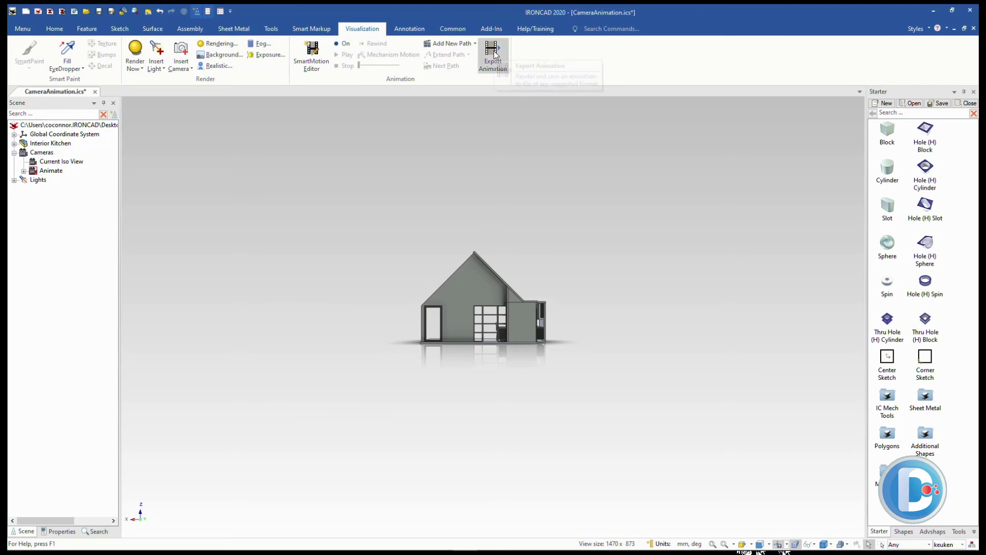
# - Review the file types offered for exporting the animation, keep AVI selected, and cancel the export
pyautogui.click(23, 28)
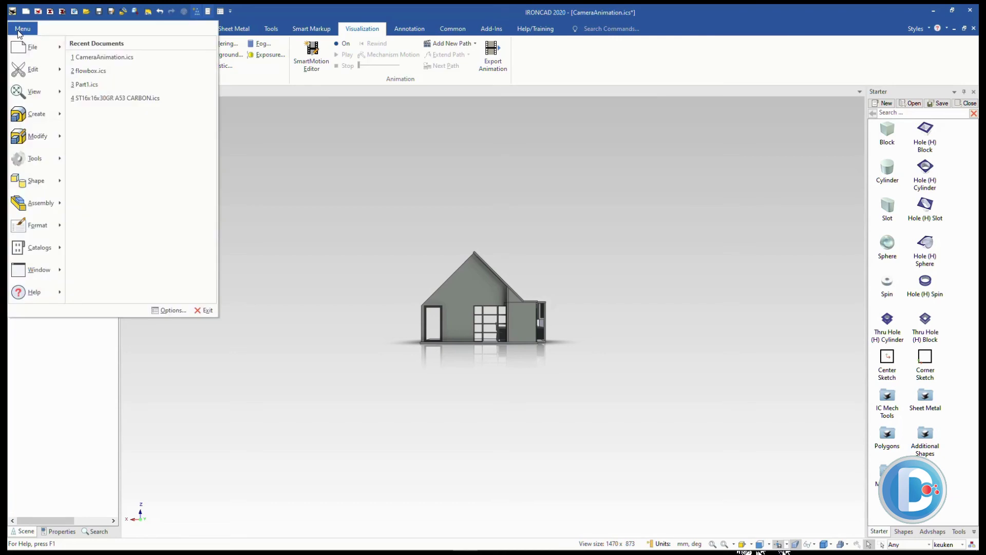
pyautogui.moveTo(29, 47)
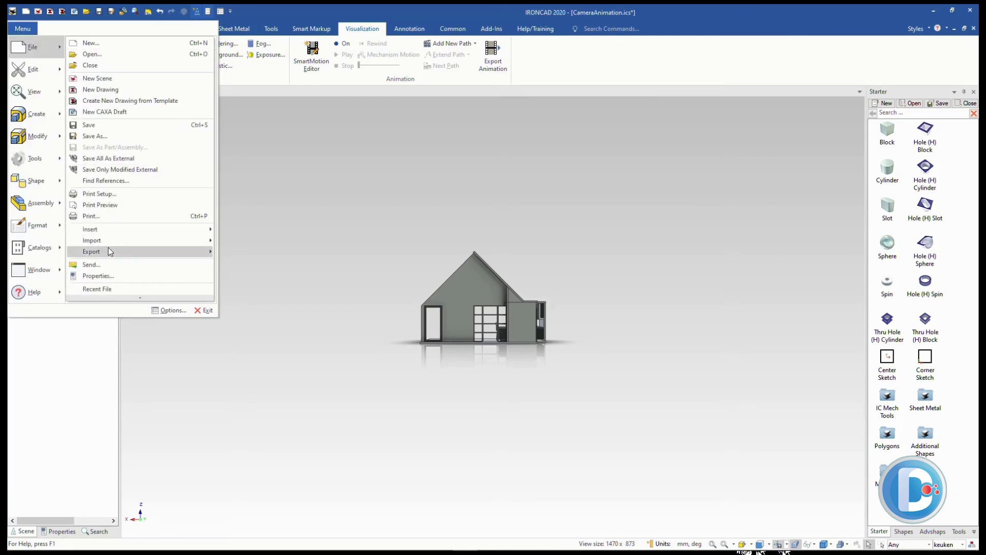
pyautogui.moveTo(108, 249)
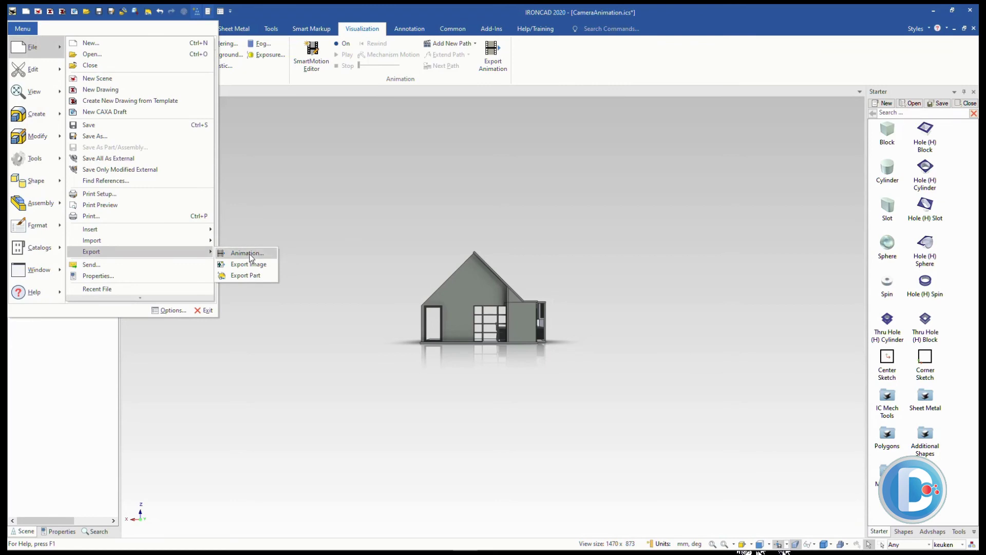
pyautogui.click(250, 257)
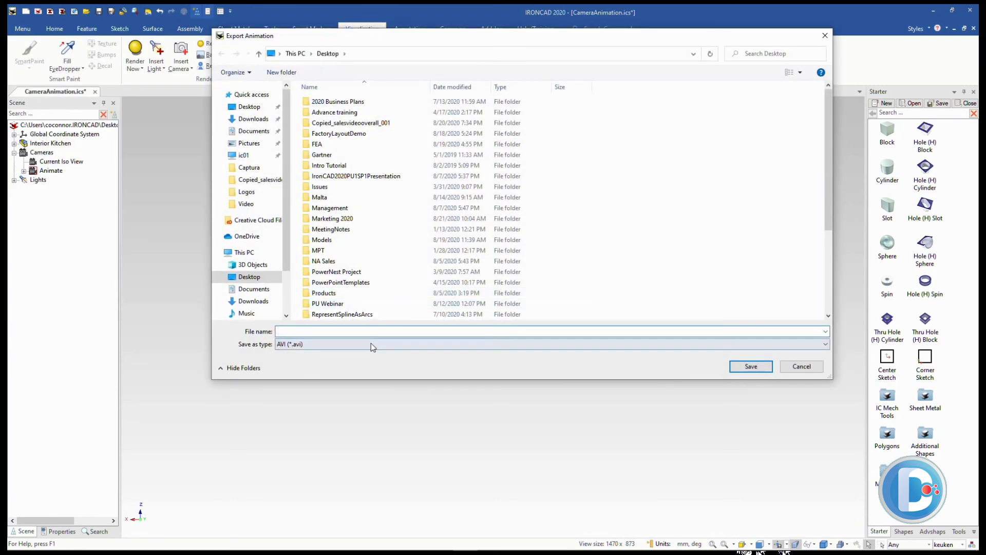
pyautogui.click(371, 344)
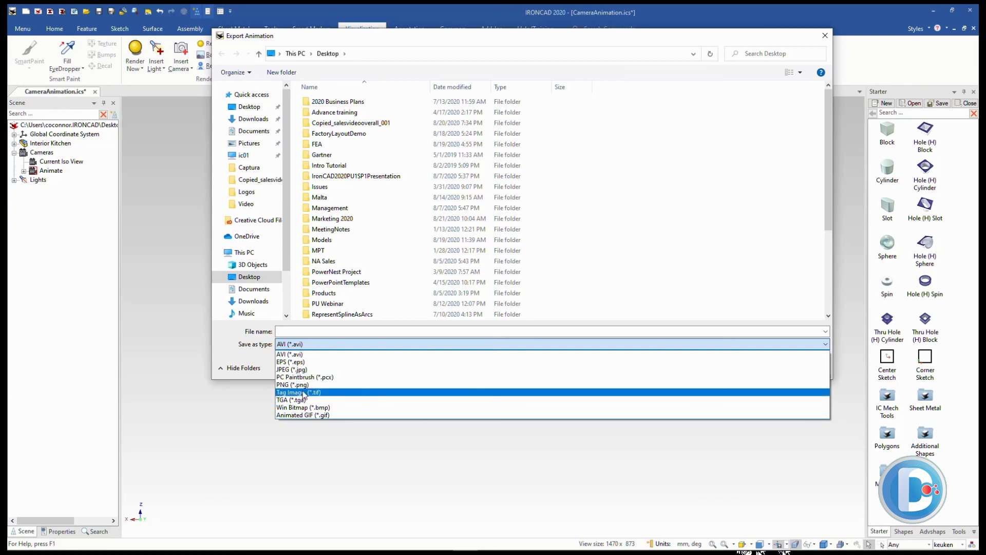
pyautogui.click(252, 356)
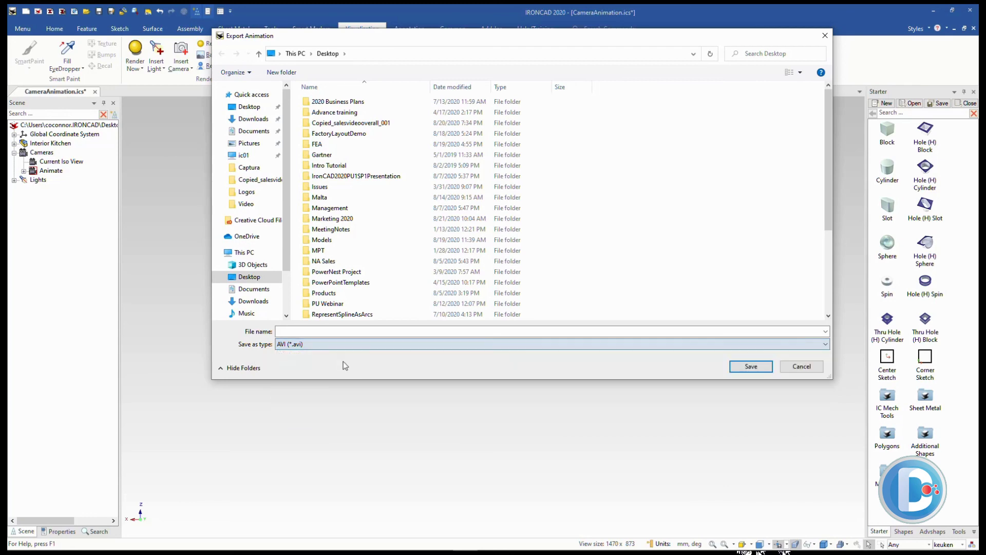
pyautogui.click(802, 367)
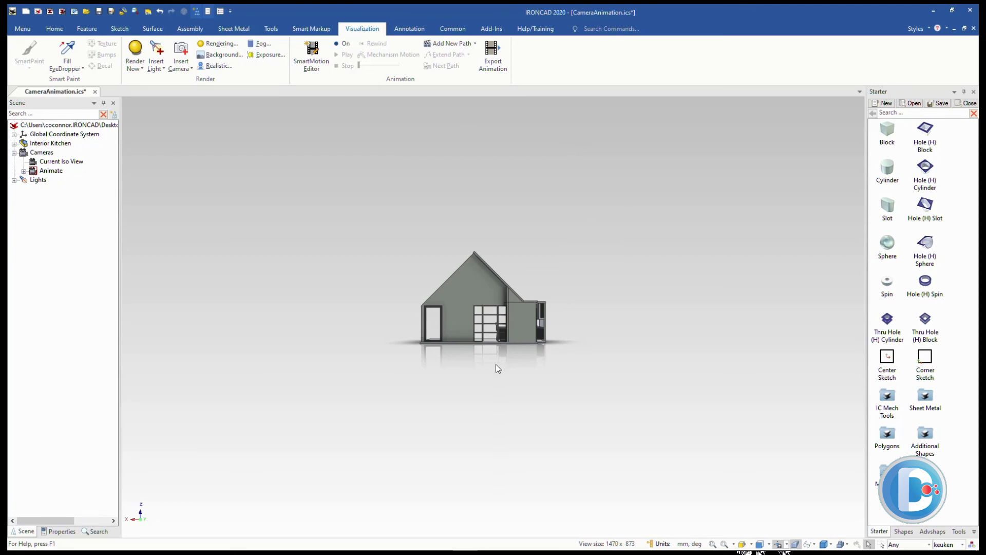
# - Look through the Current Iso View camera and select the Animate camera to inspect its path and orientation around the house
pyautogui.rightClick(40, 162)
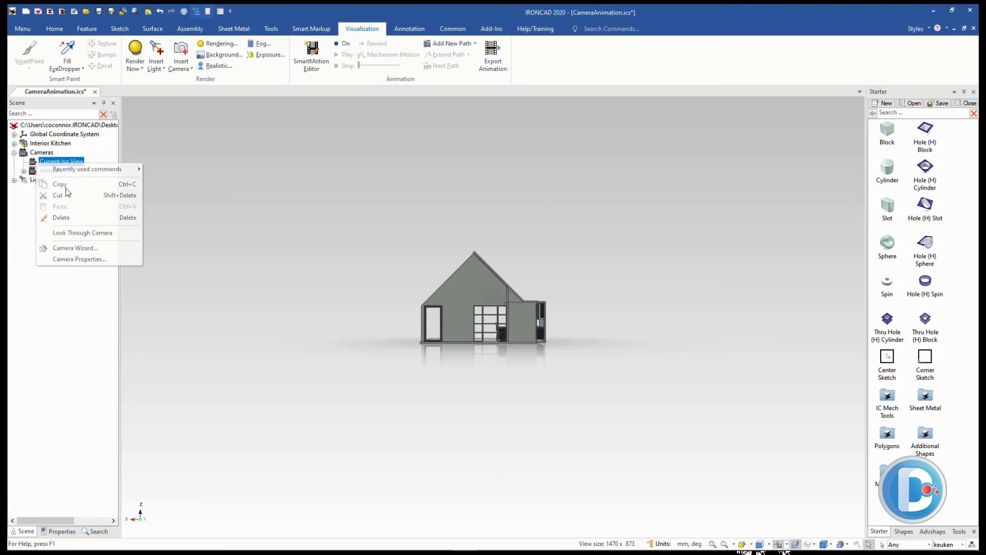
pyautogui.click(82, 233)
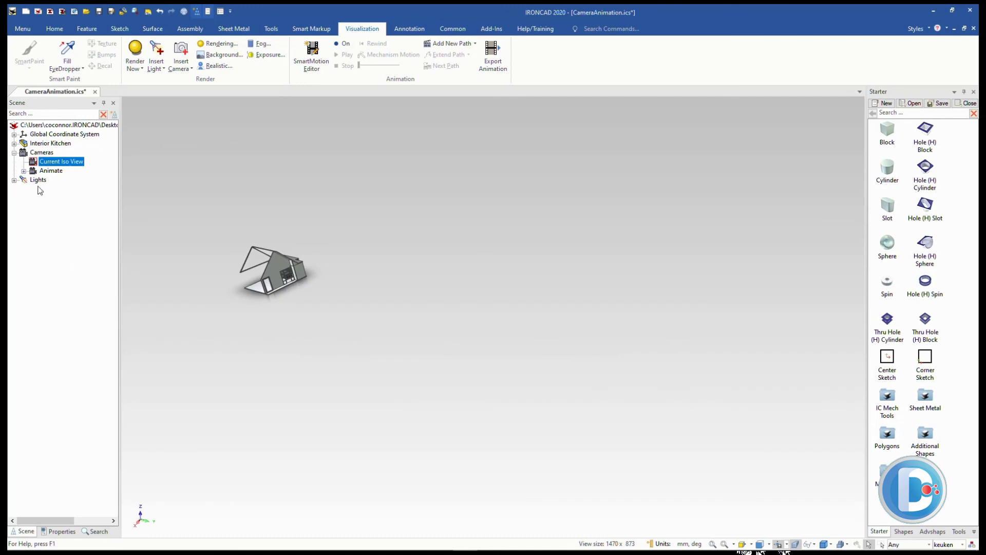
pyautogui.click(51, 171)
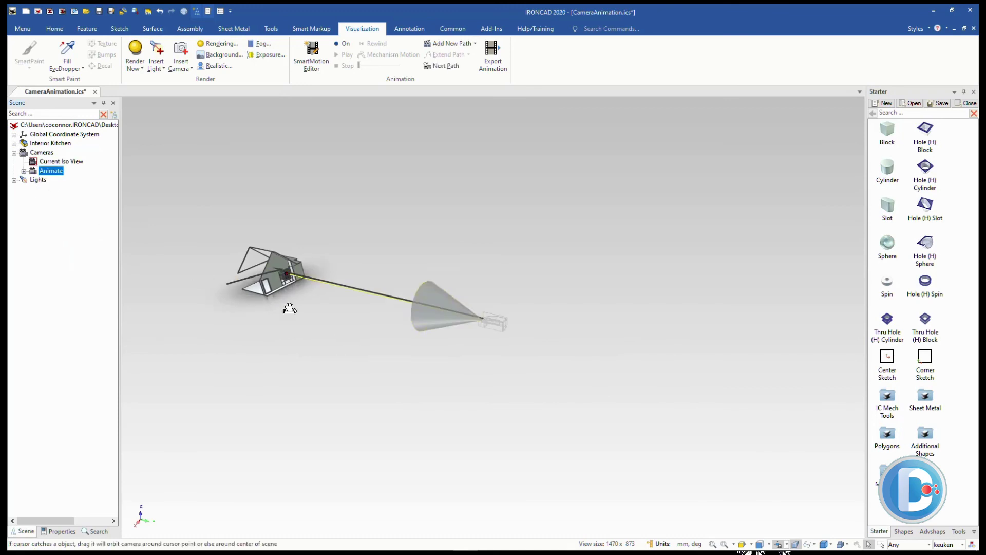
pyautogui.click(459, 318)
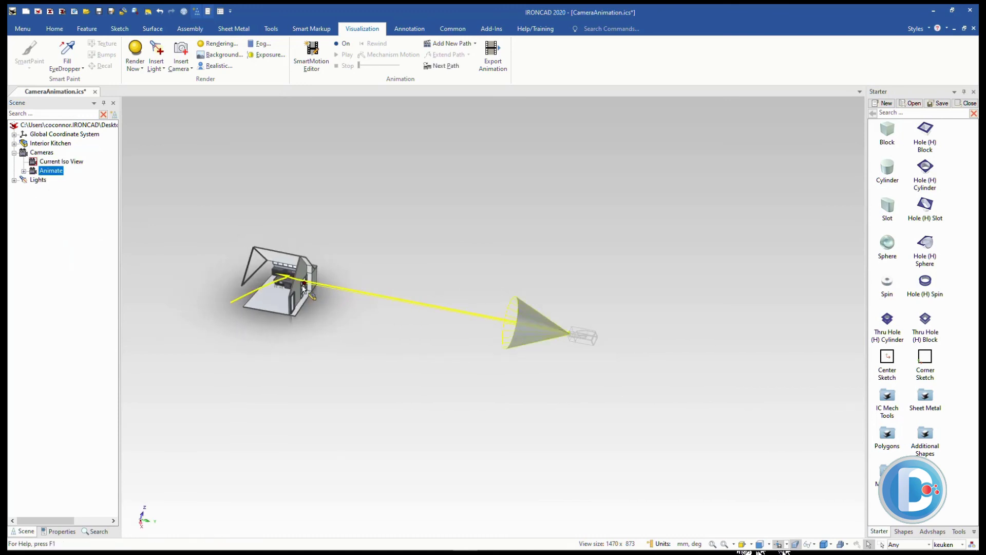
# - Return to looking through the Animate camera and run the kitchen animation again
pyautogui.rightClick(39, 172)
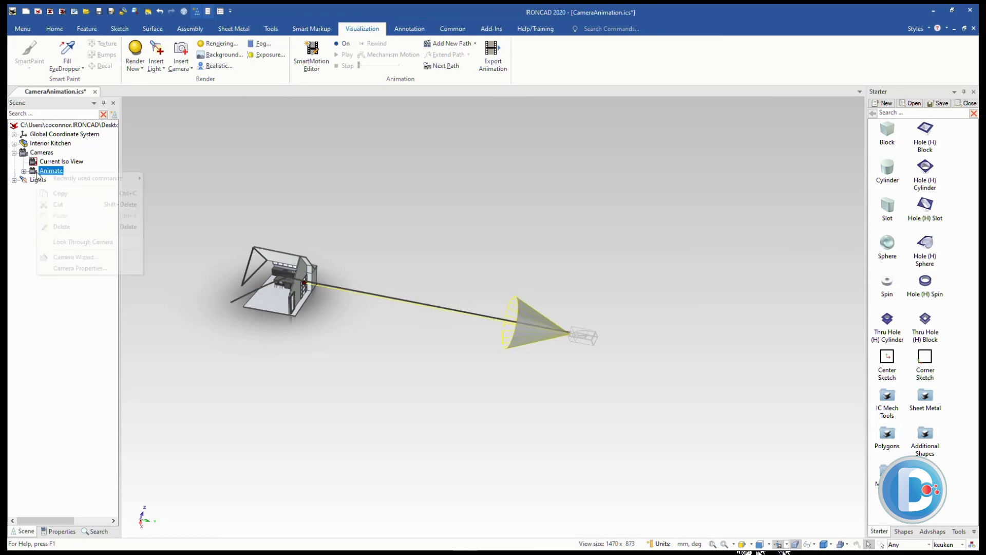
pyautogui.click(67, 242)
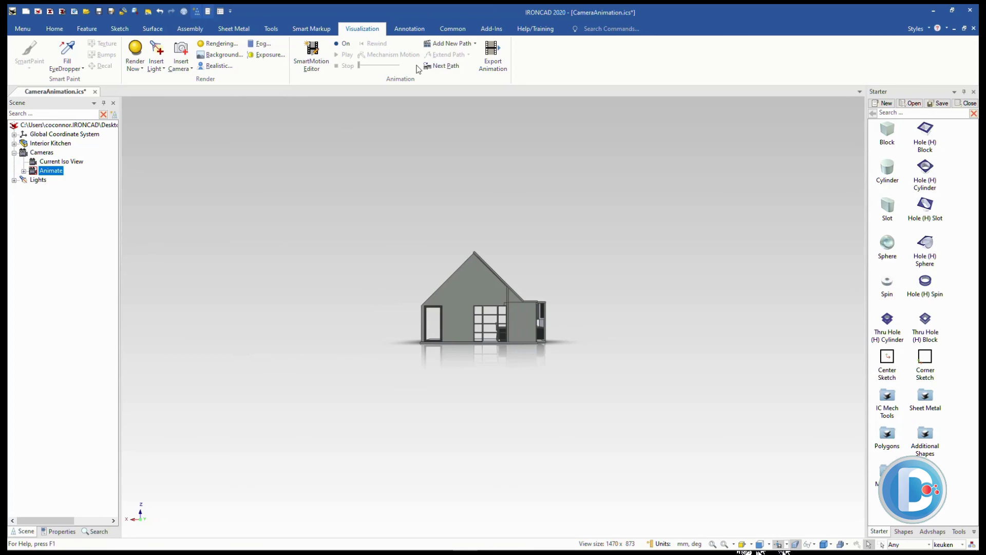
pyautogui.click(334, 43)
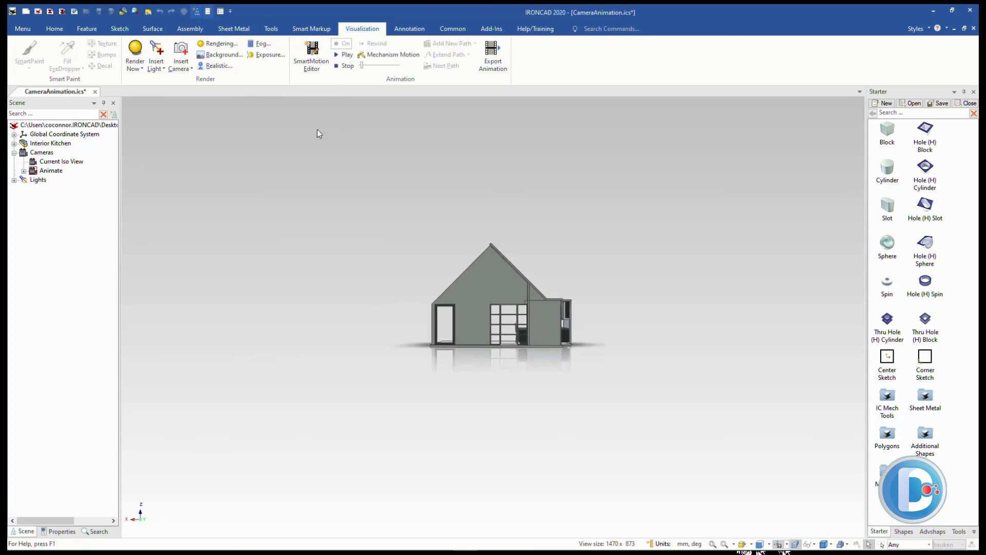